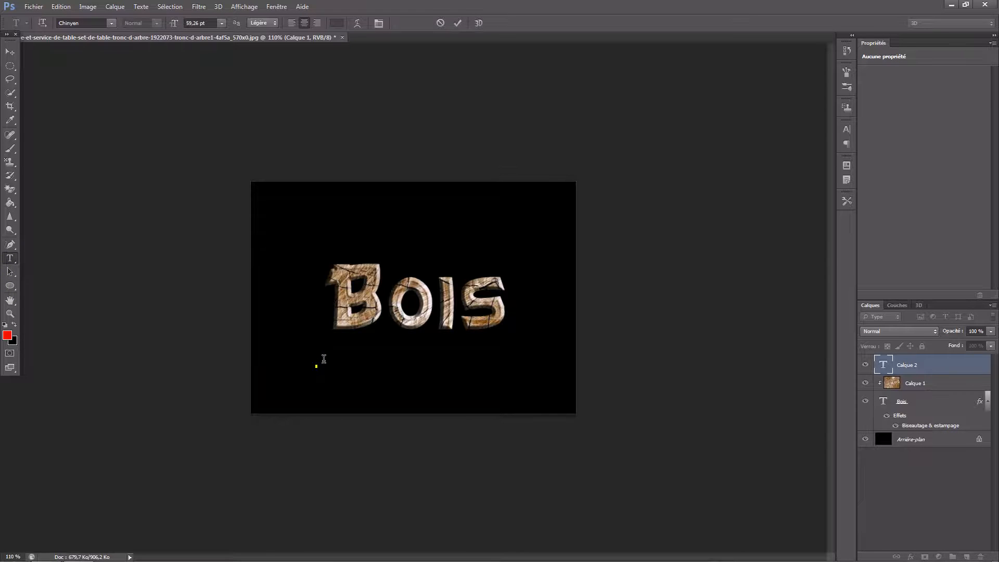
Discard the extra "Bois" text entry and close the open wood-text document.
{"action": "type", "text": "Bois"}
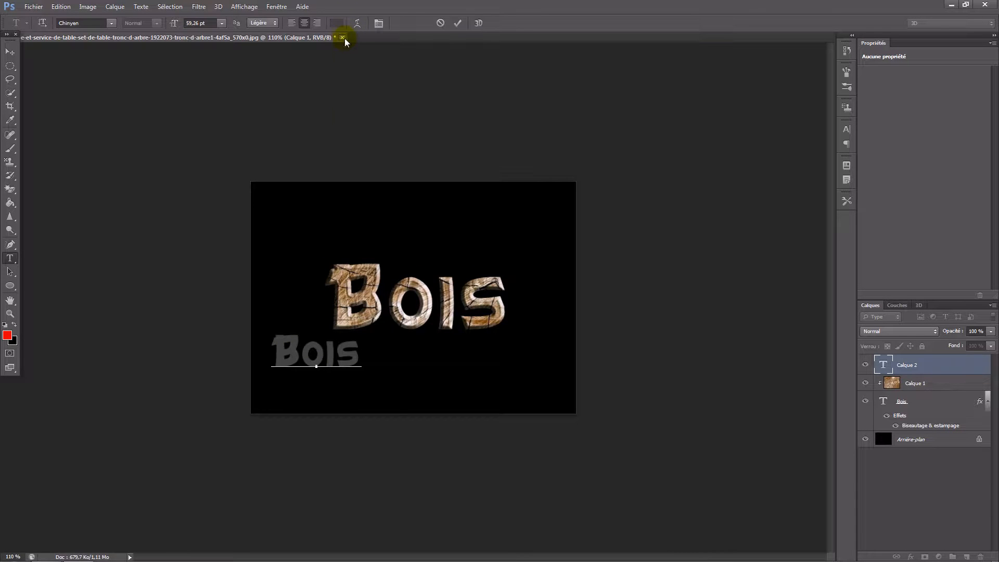
{"action": "left_click", "coordinate": [440, 23]}
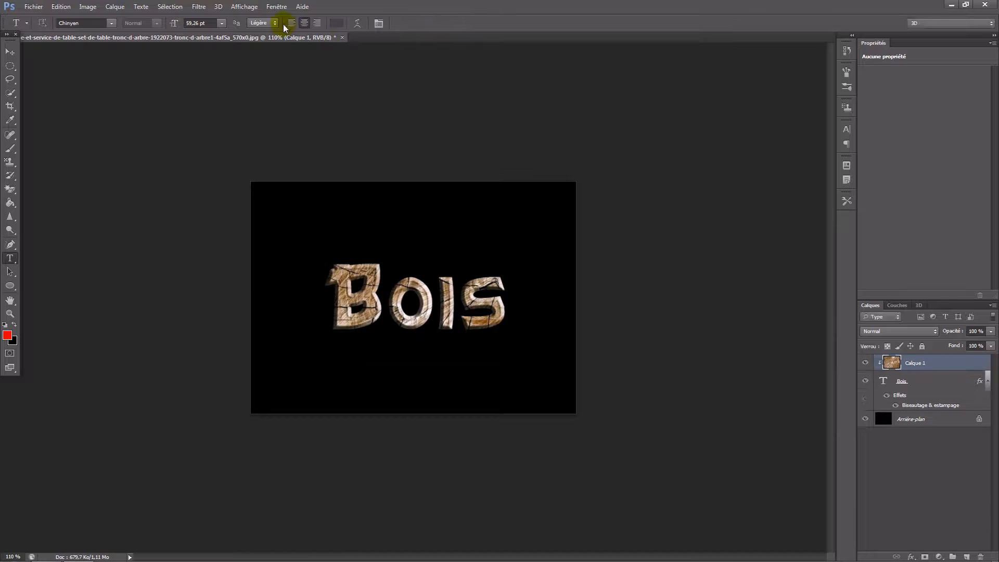
{"action": "left_click", "coordinate": [342, 37]}
{"action": "left_click", "coordinate": [486, 217]}
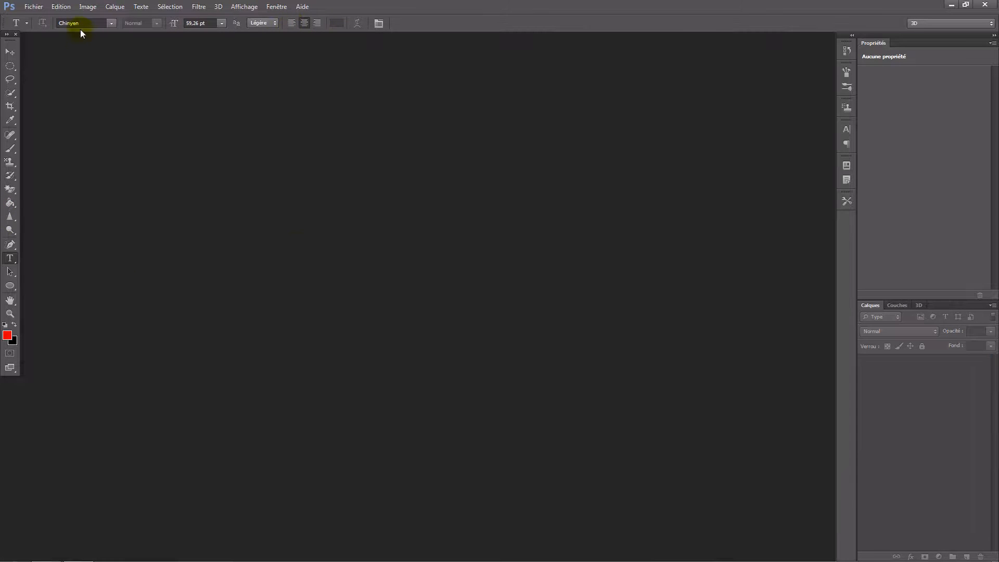
Open the wood texture JPEG whose name starts with "cuisine-et-service-de-table" from the Bureau folder.
{"action": "left_click", "coordinate": [33, 7]}
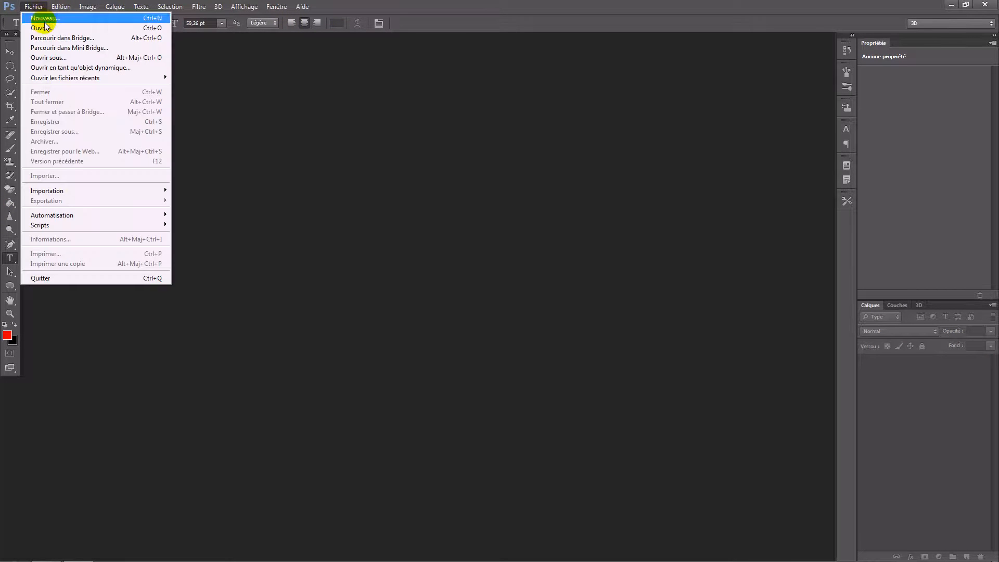
{"action": "left_click", "coordinate": [46, 29]}
{"action": "scroll", "coordinate": [549, 280], "scroll_direction": "down", "scroll_amount": 10}
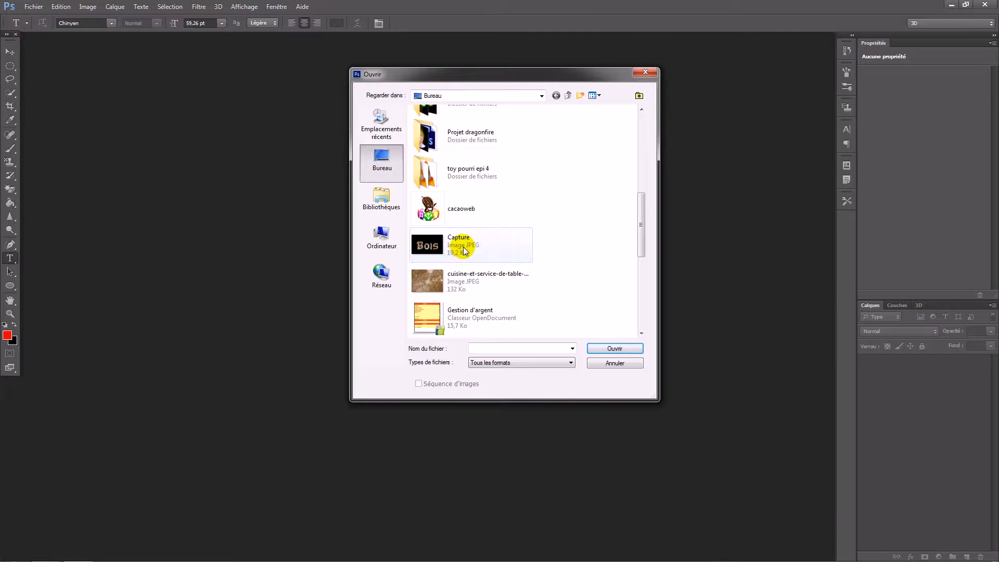
{"action": "left_click", "coordinate": [458, 245]}
{"action": "double_click", "coordinate": [440, 291]}
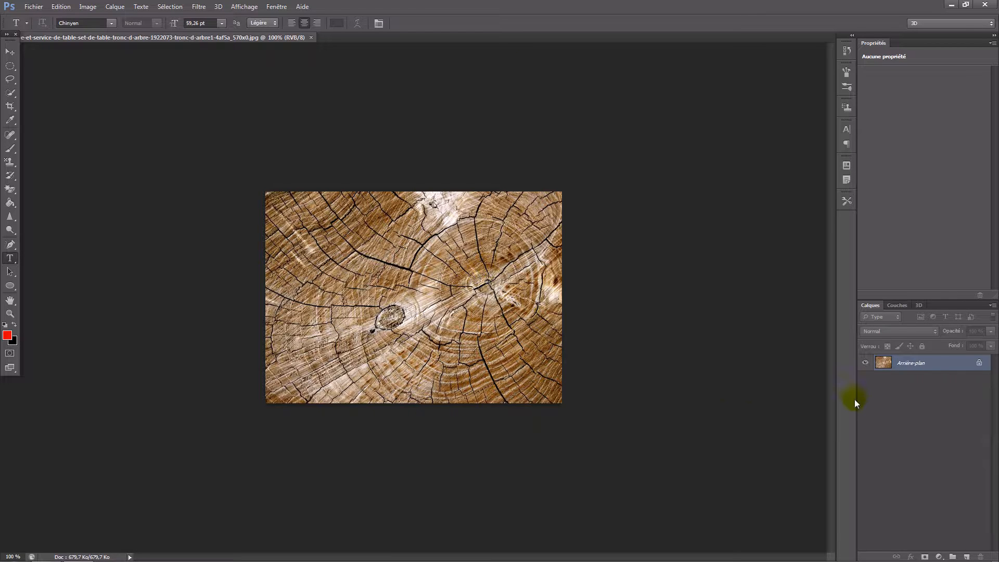
Duplicate the wood background layer and fill the original Arrière-plan with Noir at 100% opacity in Normal mode.
{"action": "key", "text": "ctrl+j"}
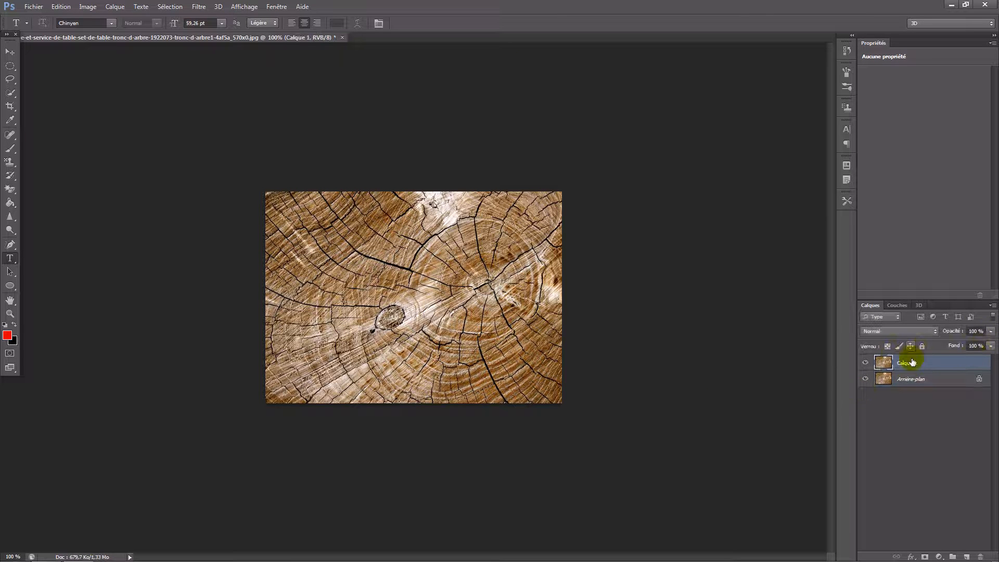
{"action": "left_click", "coordinate": [916, 384]}
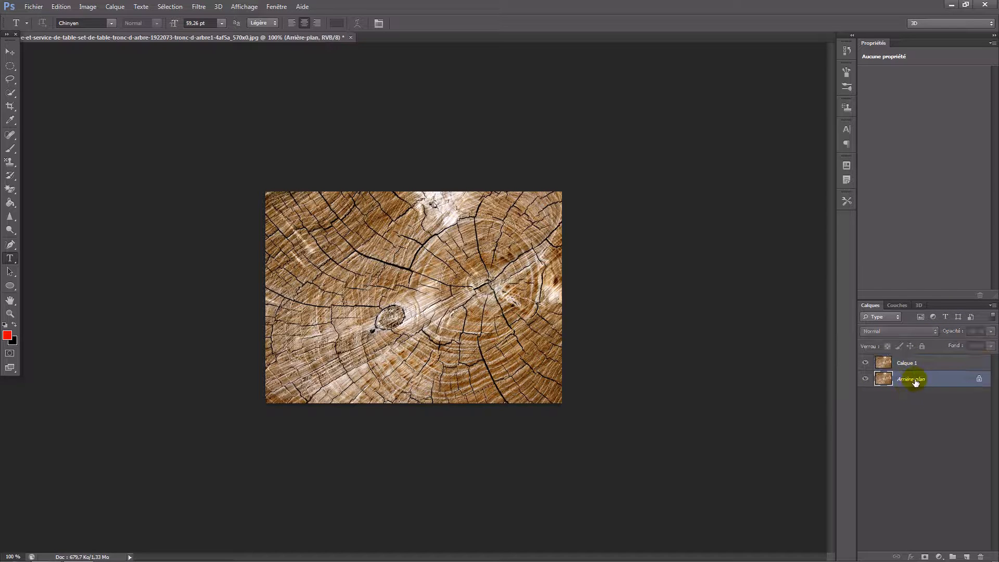
{"action": "key", "text": "shift+F5"}
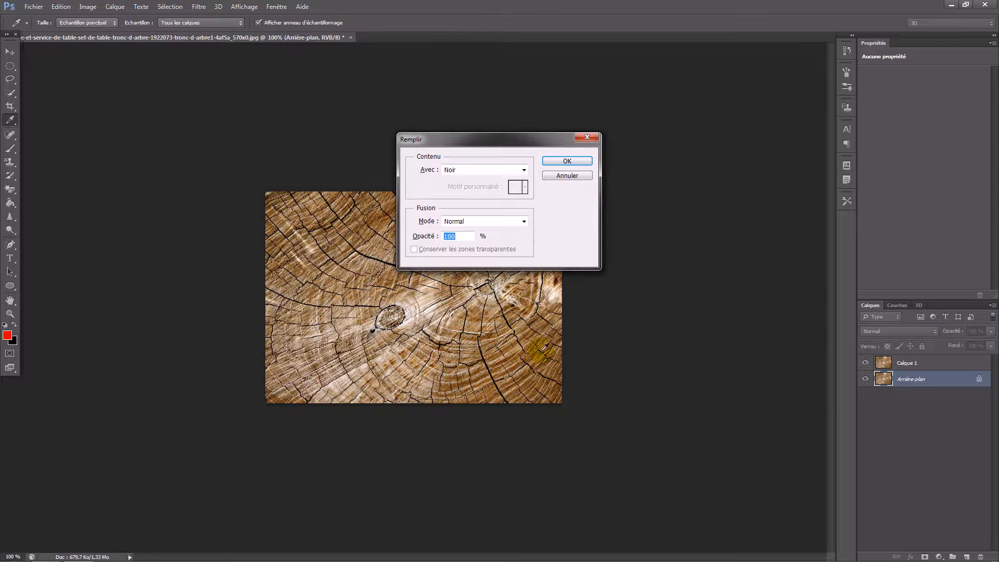
{"action": "left_click", "coordinate": [553, 160]}
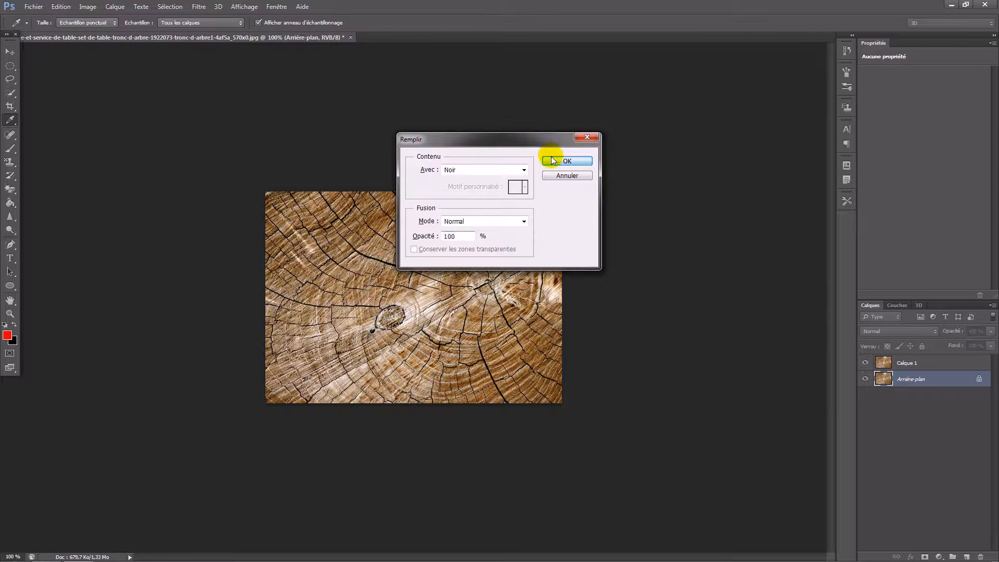
Add the text "Spirit Graphic" above Calque 1 and move it to the middle of the canvas.
{"action": "left_click", "coordinate": [900, 363]}
{"action": "left_click", "coordinate": [906, 365]}
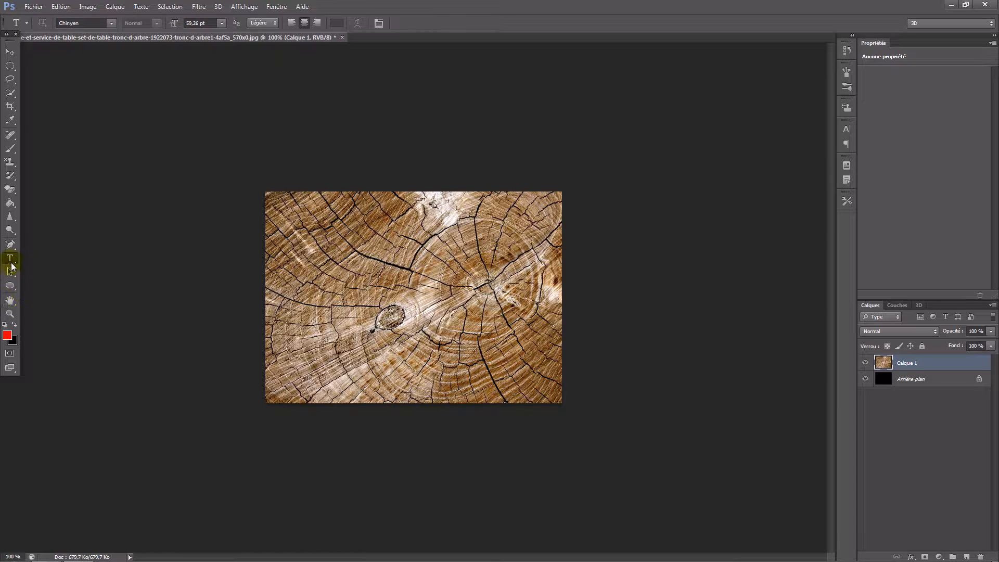
{"action": "left_click", "coordinate": [336, 313]}
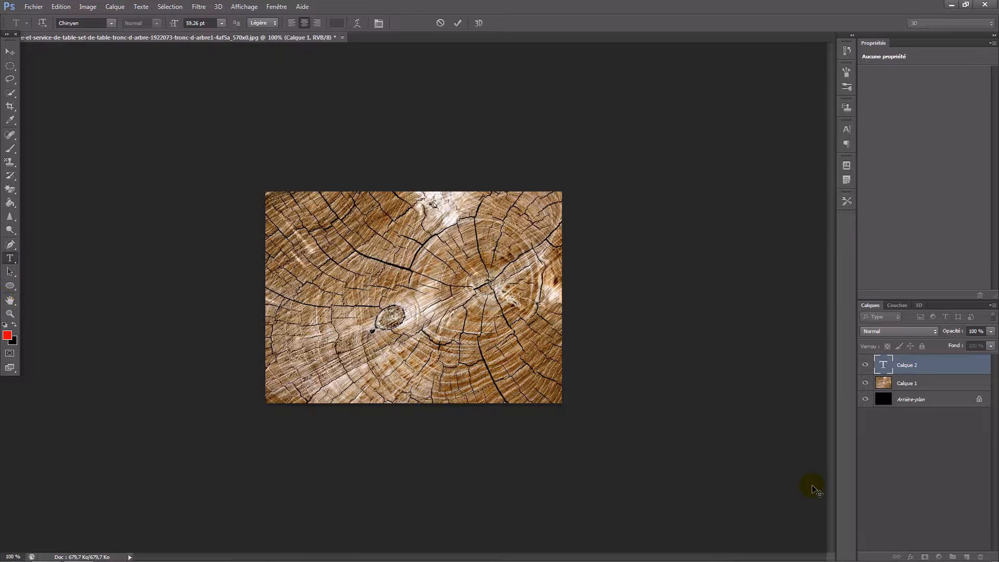
{"action": "type", "text": "Spirti"}
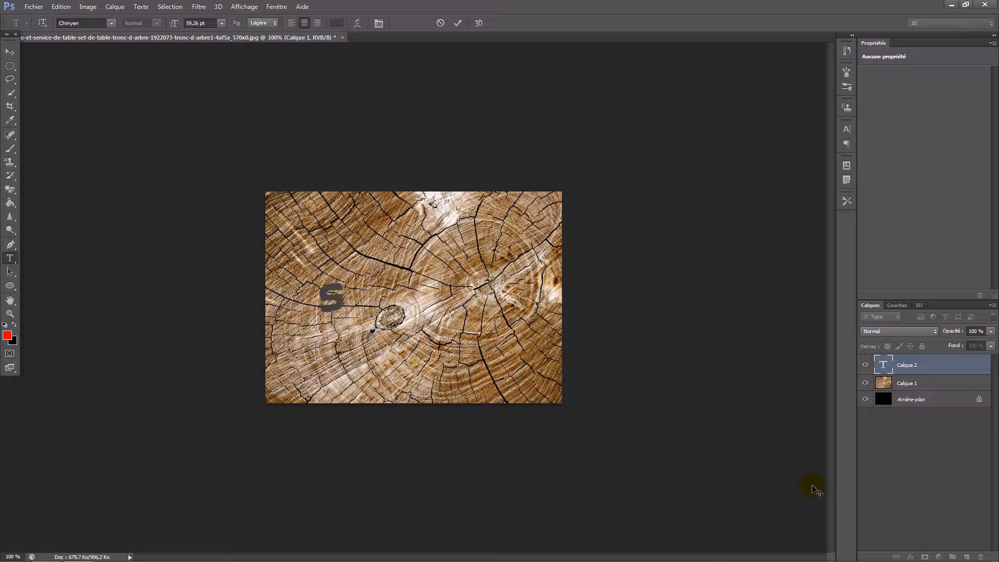
{"action": "key", "text": "BackSpace"}
{"action": "key", "text": "BackSpace"}
{"action": "type", "text": "it"}
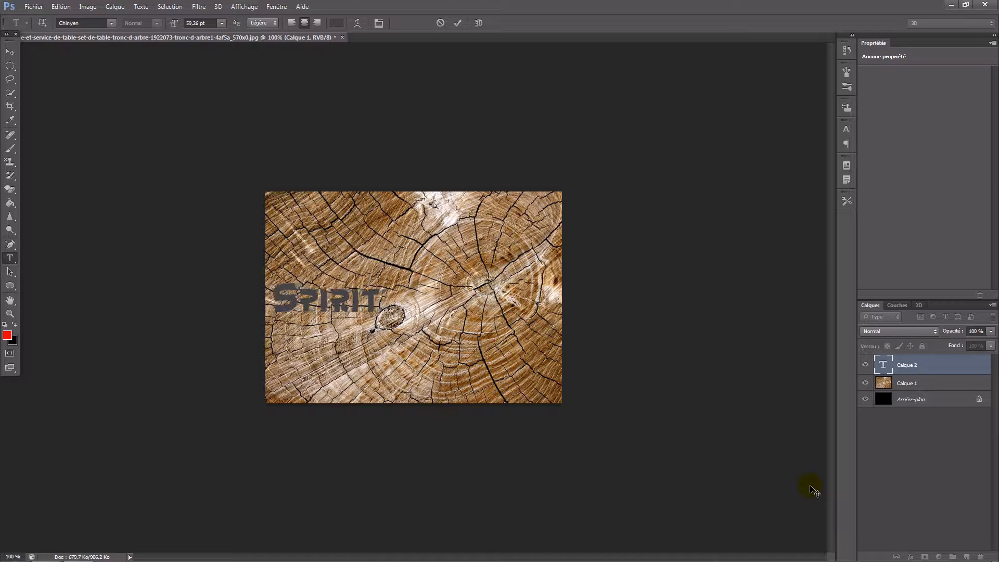
{"action": "type", "text": " Graphic"}
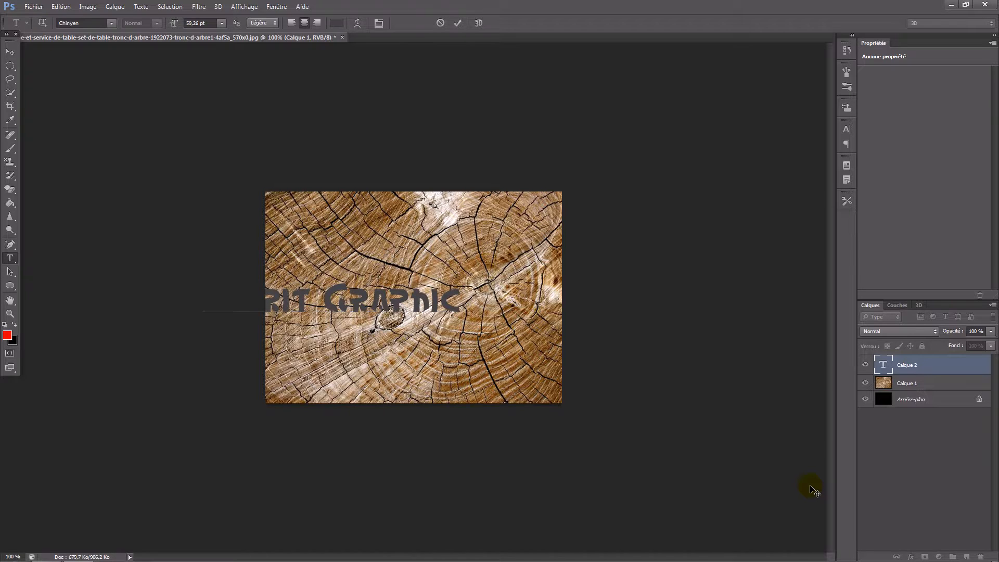
{"action": "left_click", "coordinate": [10, 52]}
{"action": "left_click_drag", "start_coordinate": [271, 274], "coordinate": [339, 277]}
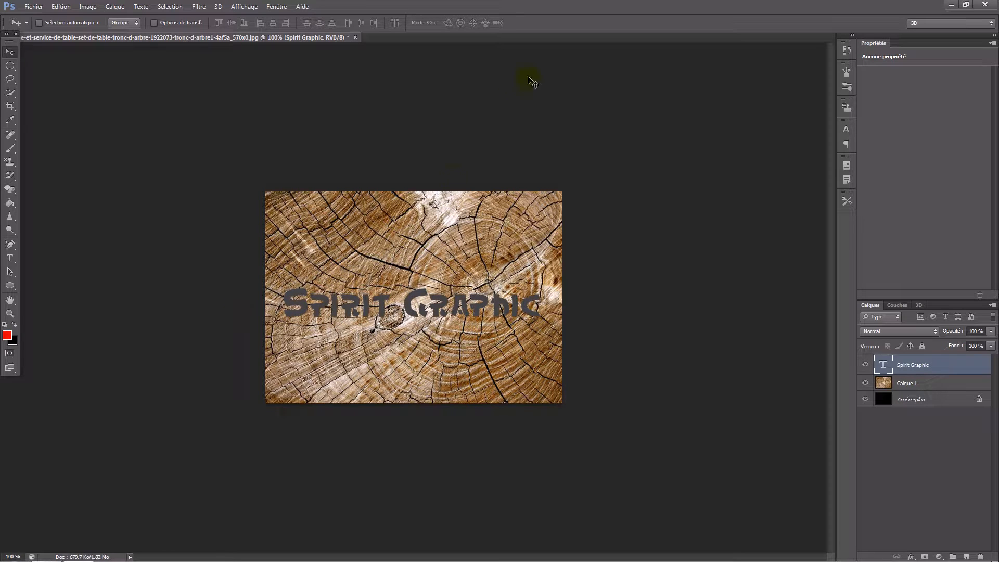
Try the Blackoak Std font on the whole "Spirit Graphic" text.
{"action": "left_click", "coordinate": [9, 258]}
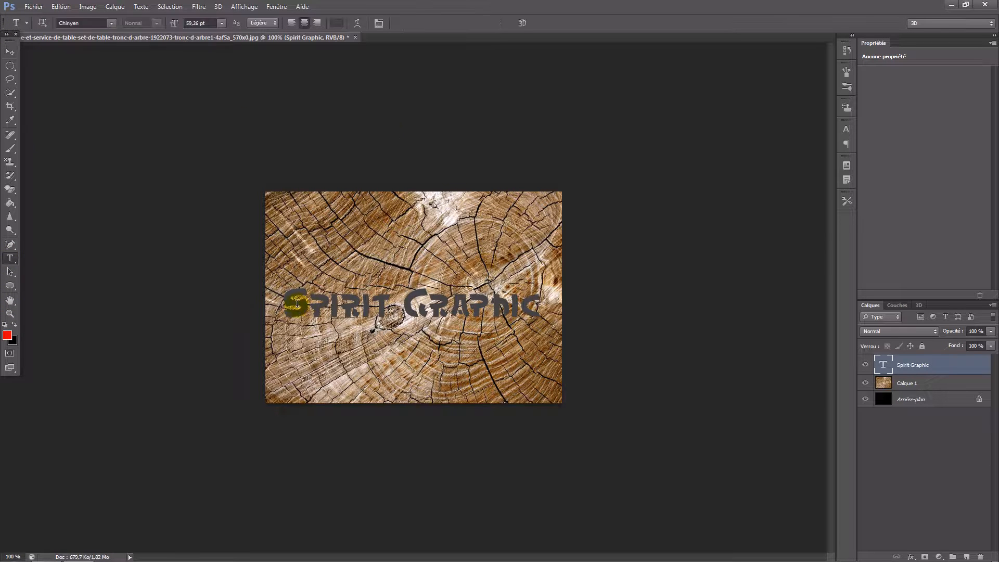
{"action": "left_click_drag", "start_coordinate": [284, 305], "coordinate": [672, 323]}
{"action": "left_click", "coordinate": [111, 23]}
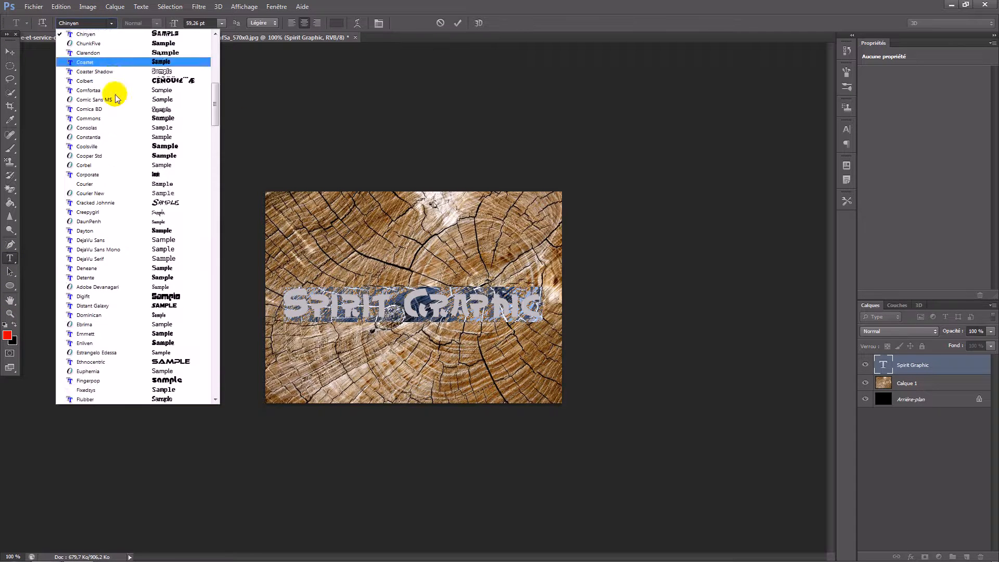
{"action": "scroll", "coordinate": [132, 278], "scroll_direction": "up", "scroll_amount": 10}
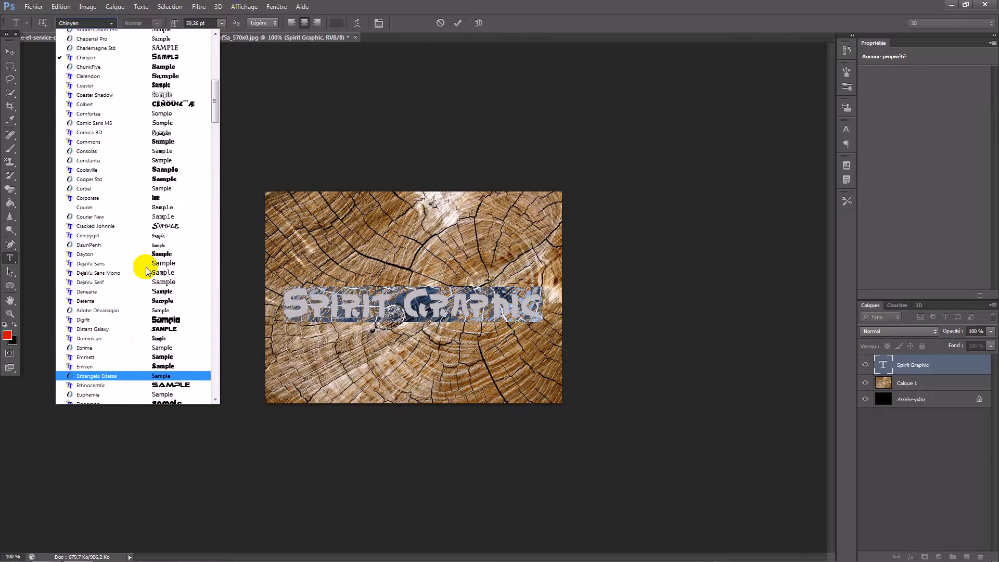
{"action": "scroll", "coordinate": [147, 271], "scroll_direction": "up", "scroll_amount": 6}
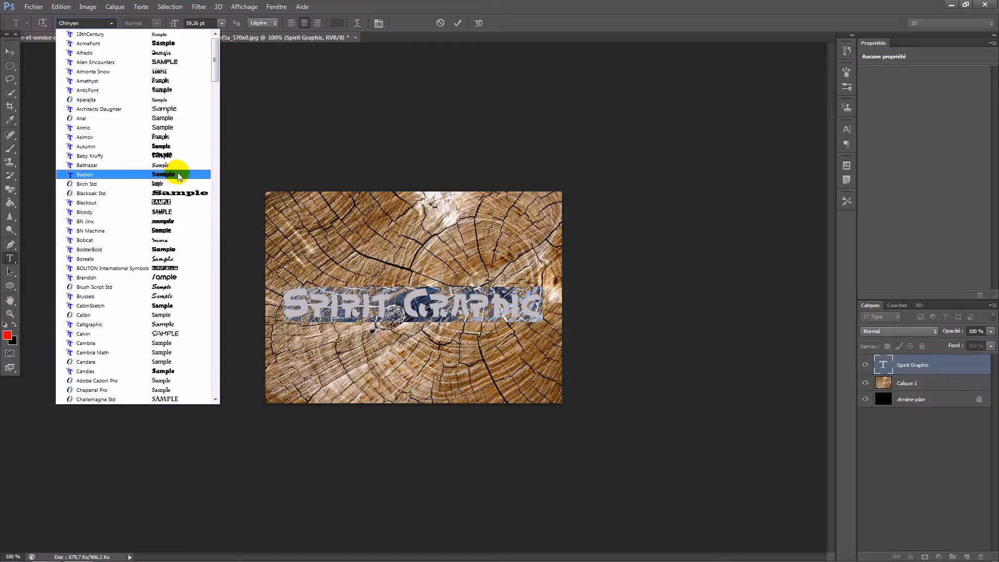
{"action": "left_click", "coordinate": [167, 194]}
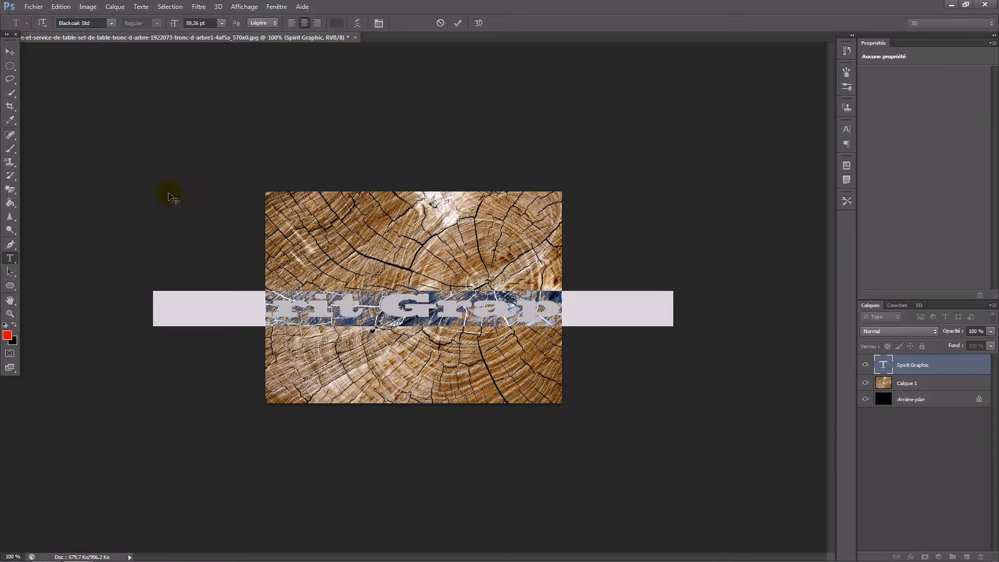
Set the font of the "Spirit Graphic" text to AcmeFont and commit the text edit.
{"action": "left_click", "coordinate": [112, 23]}
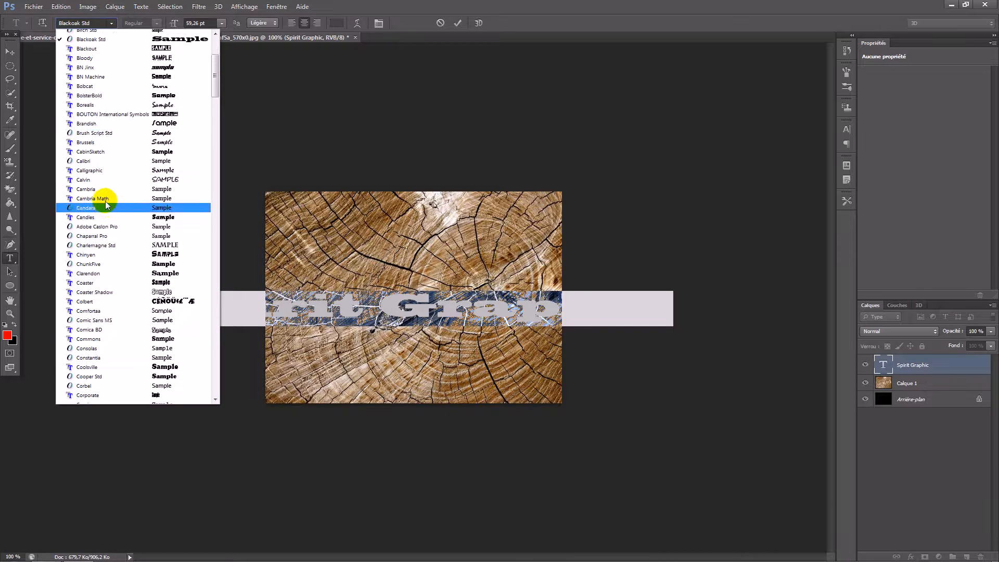
{"action": "scroll", "coordinate": [148, 166], "scroll_direction": "up", "scroll_amount": 3}
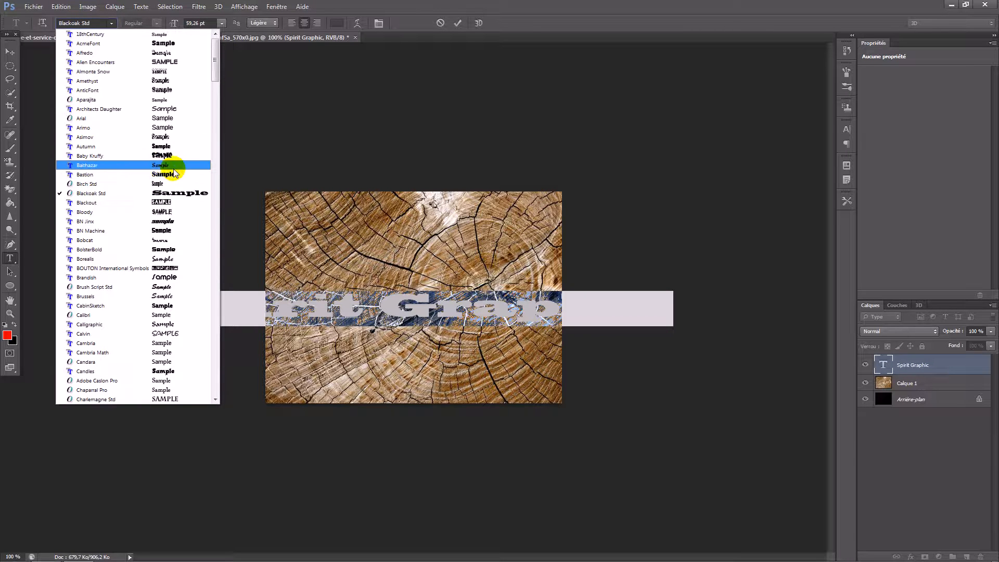
{"action": "left_click", "coordinate": [188, 43]}
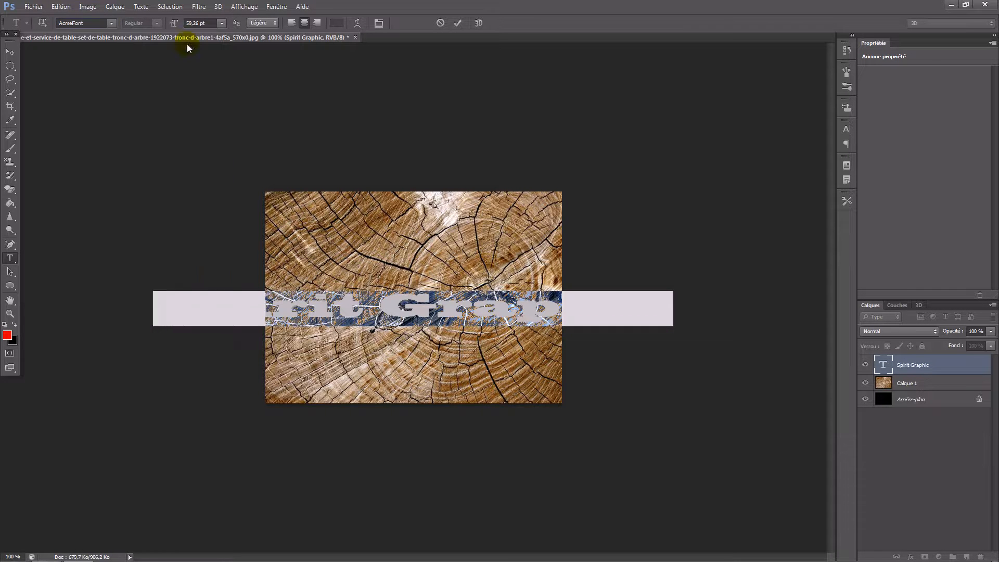
{"action": "left_click", "coordinate": [112, 23]}
{"action": "left_click", "coordinate": [113, 24]}
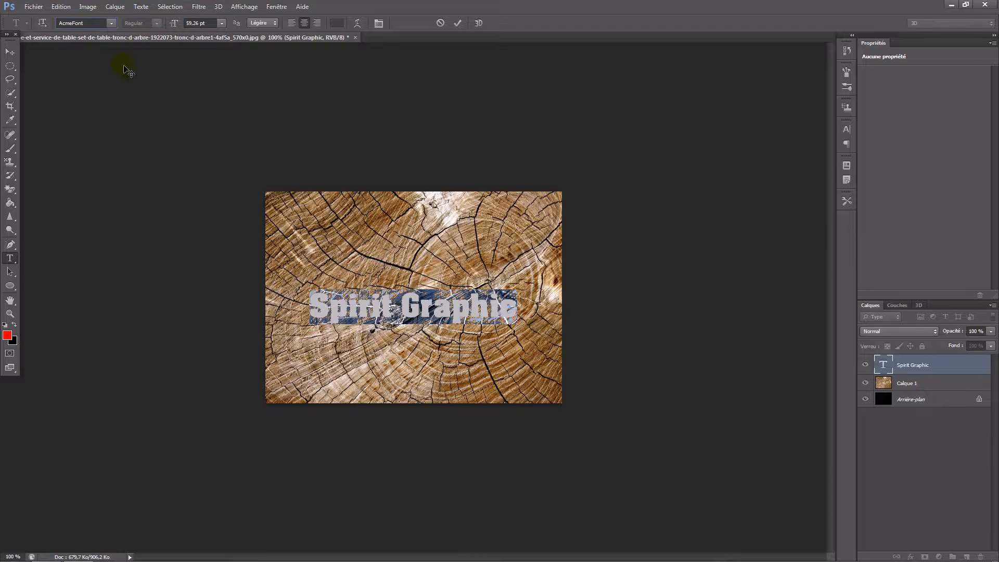
{"action": "left_click", "coordinate": [456, 23]}
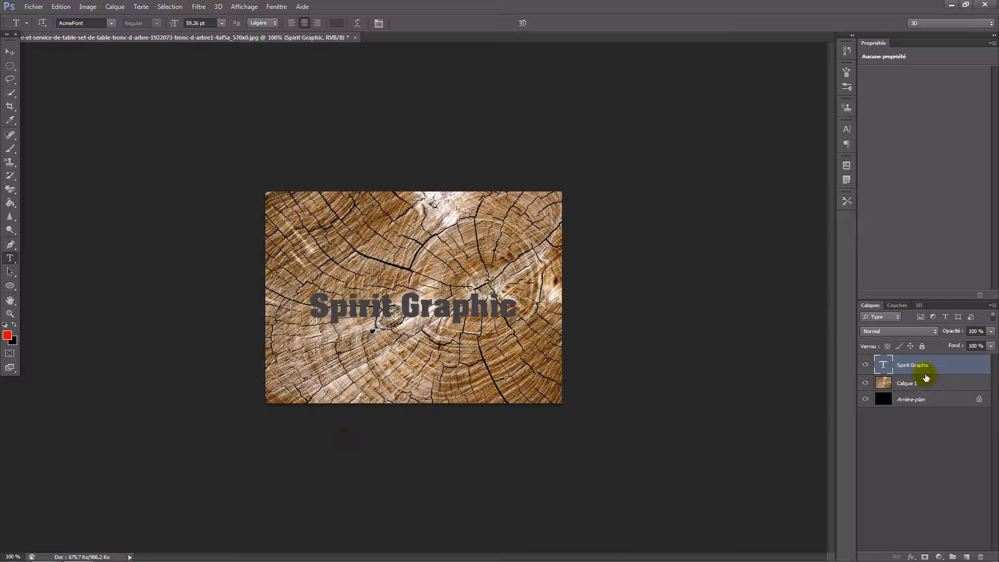
Enlarge the "Spirit Graphic" text with Free Transform to about 74 pt, nearly filling the canvas width.
{"action": "key", "text": "ctrl+t"}
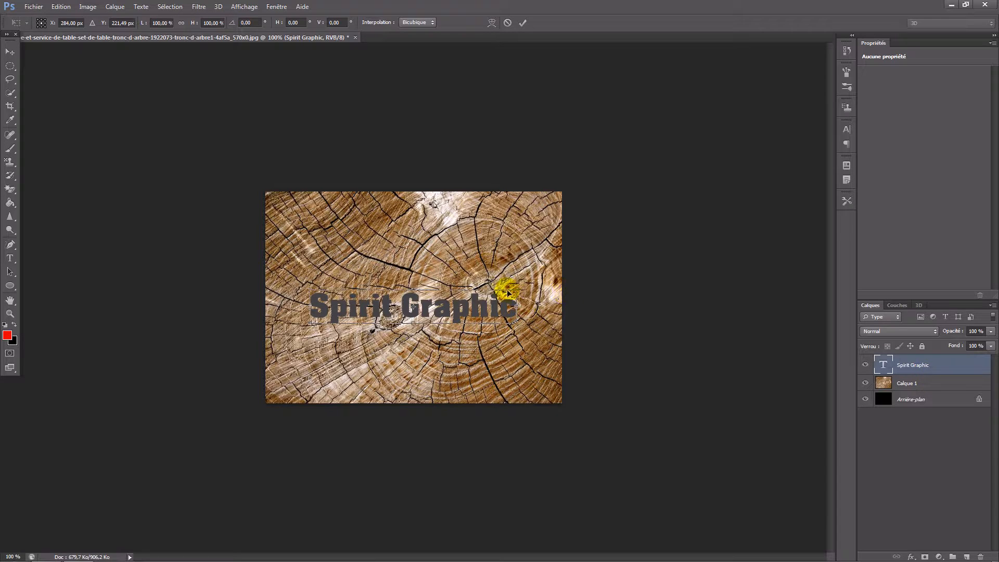
{"action": "left_click_drag", "start_coordinate": [518, 286], "coordinate": [494, 297]}
{"action": "left_click", "coordinate": [522, 22]}
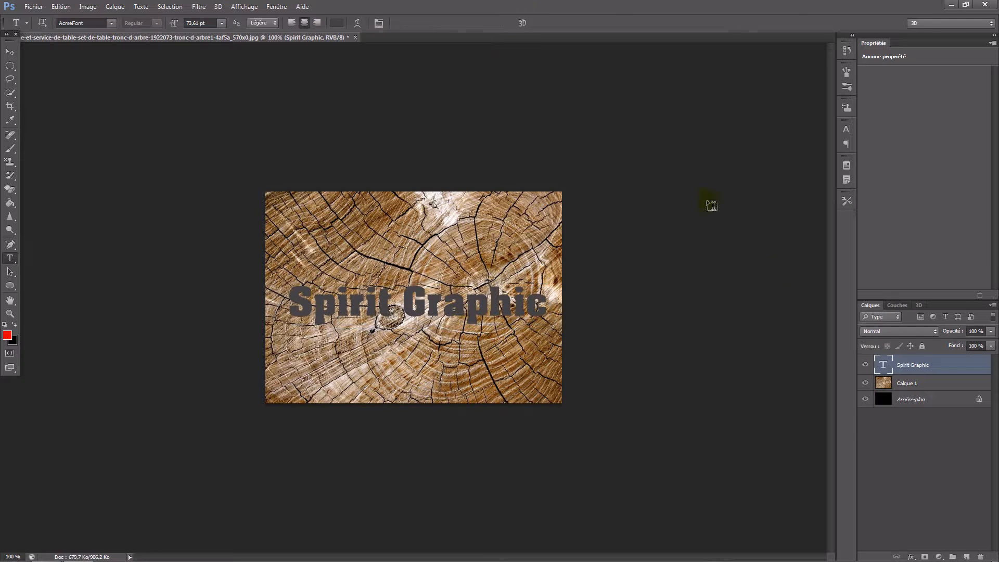
Move the Spirit Graphic layer beneath Calque 1 and clip the wood texture to the text.
{"action": "left_click_drag", "start_coordinate": [908, 360], "coordinate": [897, 388]}
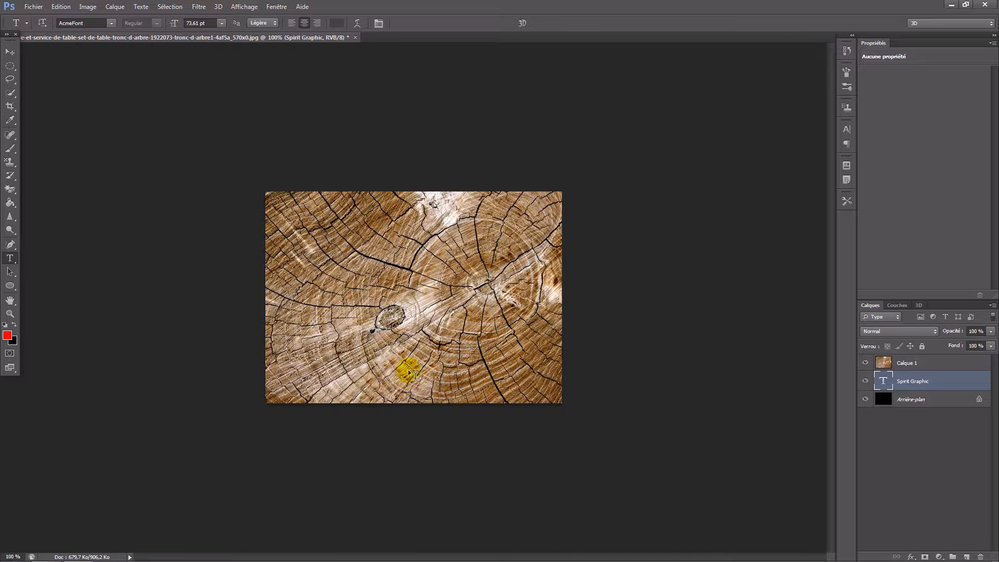
{"action": "left_click", "coordinate": [935, 370], "text": "alt"}
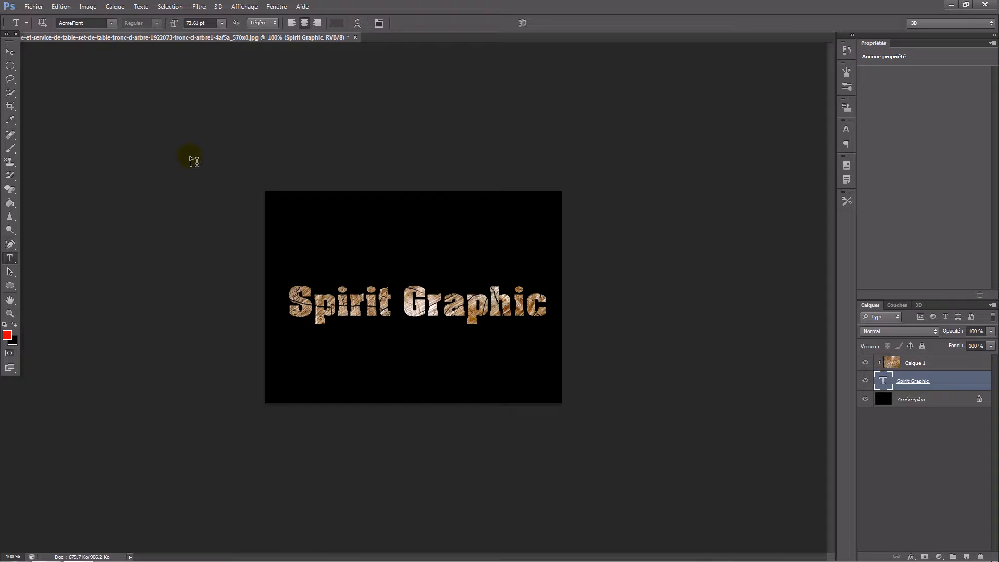
Enable the Biseautage & estampage layer style on the Spirit Graphic text layer.
{"action": "key", "text": "ctrl+0"}
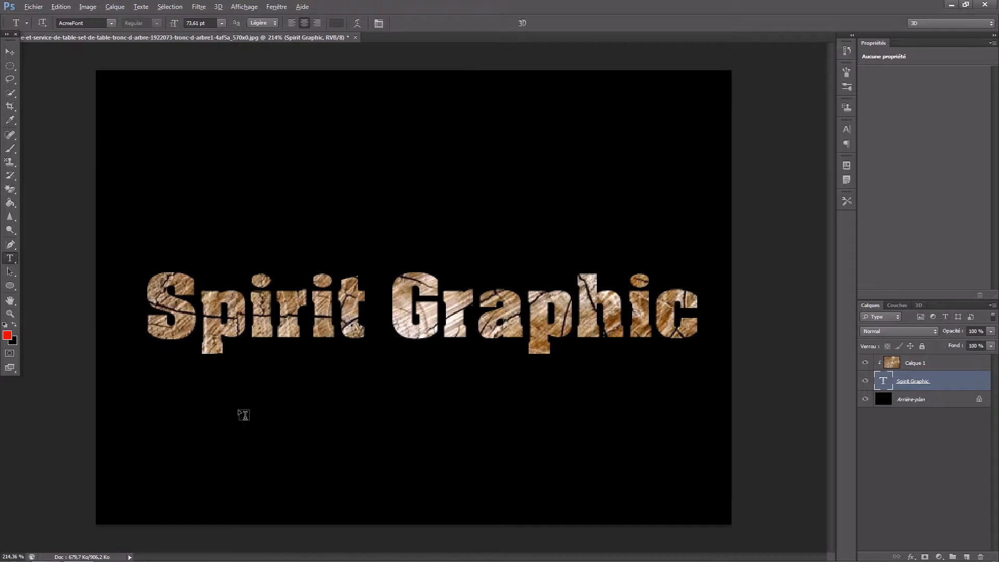
{"action": "scroll", "coordinate": [287, 442], "scroll_direction": "down", "scroll_amount": 2}
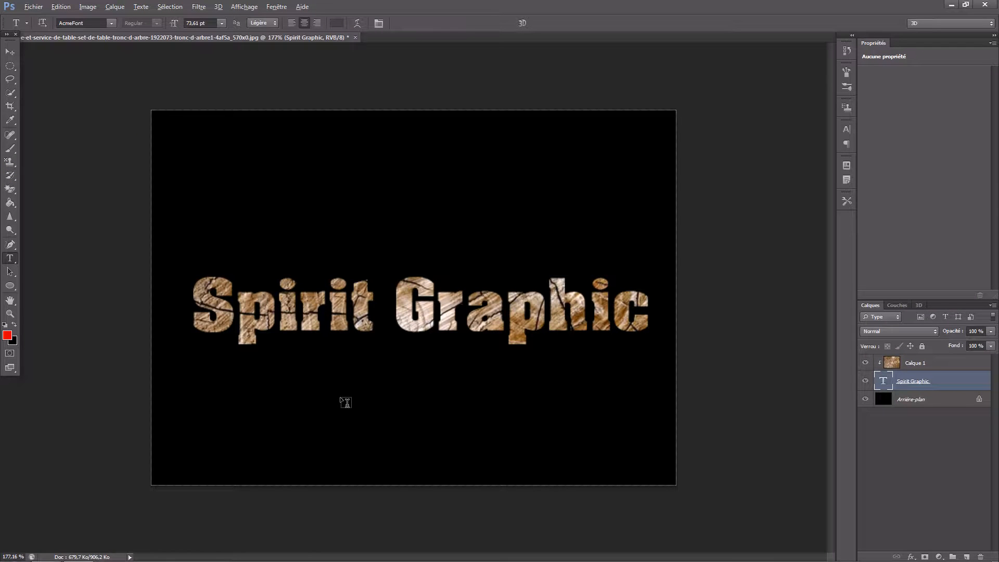
{"action": "key", "text": "alt"}
{"action": "scroll", "coordinate": [364, 337], "scroll_direction": "down", "scroll_amount": 2}
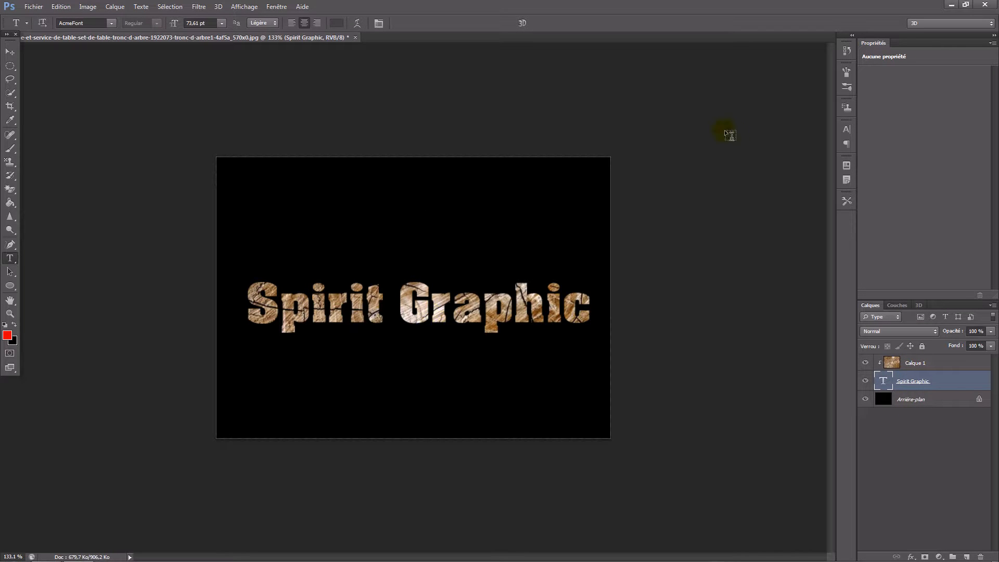
{"action": "double_click", "coordinate": [976, 383]}
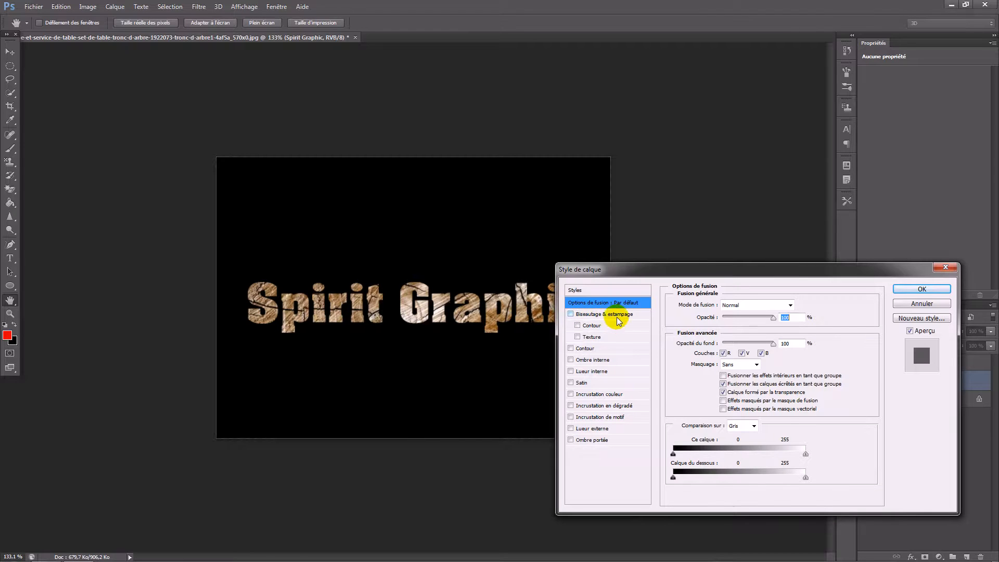
{"action": "left_click", "coordinate": [590, 314]}
{"action": "left_click_drag", "start_coordinate": [596, 273], "coordinate": [657, 171]}
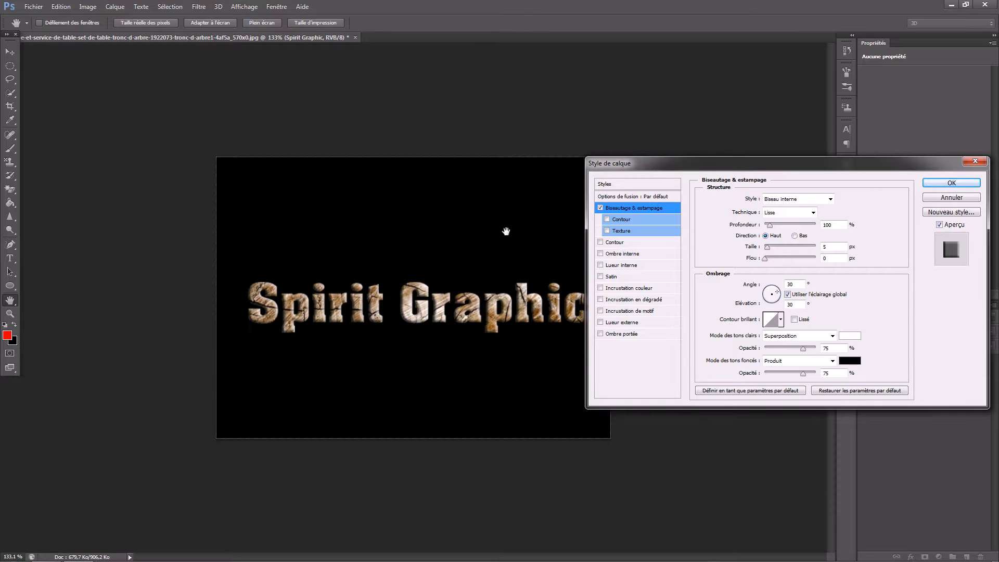
Set the bevel technique to Ciselage marqué, with depth 103 %, size 18 px and softness 1 px.
{"action": "left_click", "coordinate": [787, 212]}
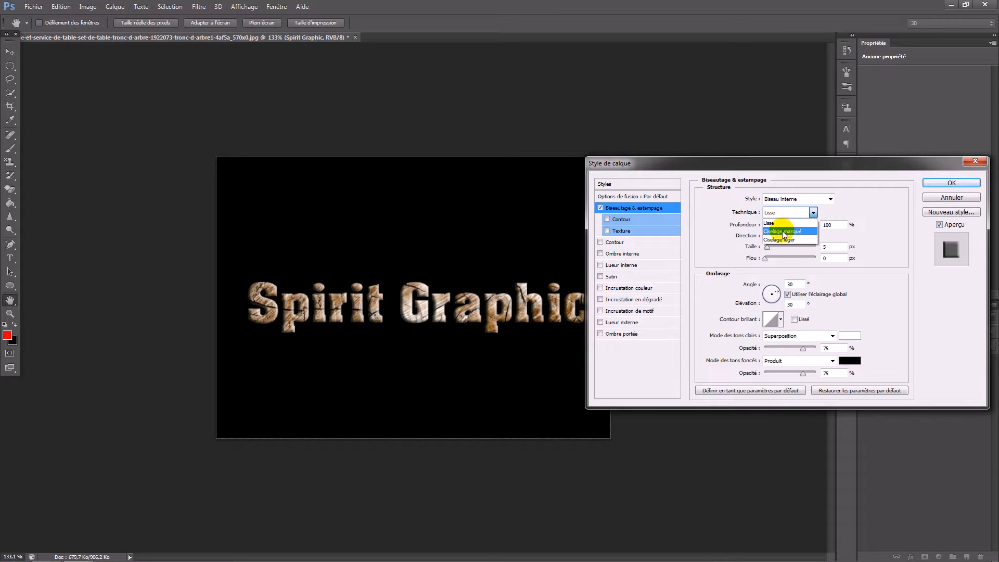
{"action": "left_click", "coordinate": [787, 232]}
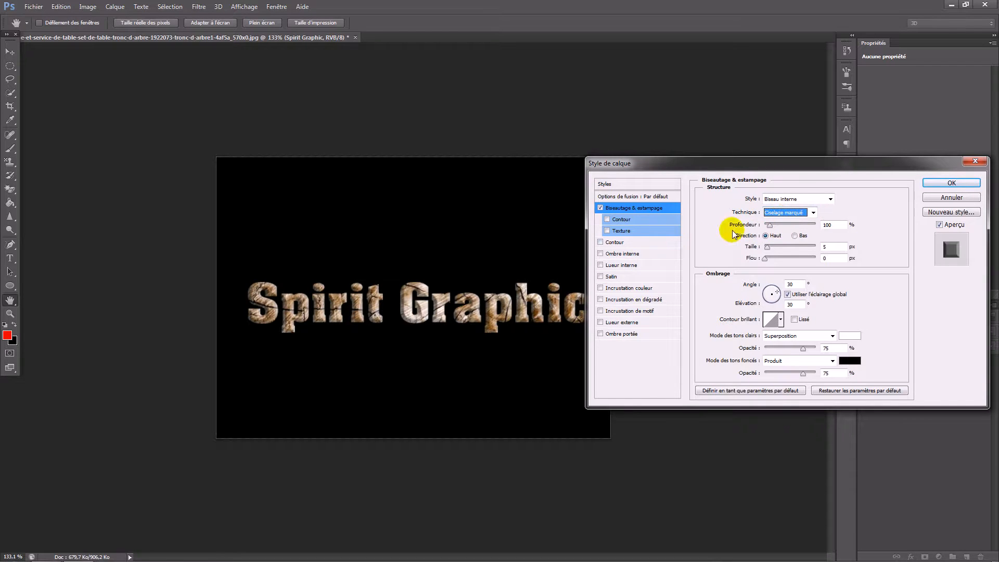
{"action": "key", "text": "Tab"}
{"action": "left_click_drag", "start_coordinate": [773, 250], "coordinate": [772, 261]}
{"action": "left_click_drag", "start_coordinate": [769, 224], "coordinate": [770, 228]}
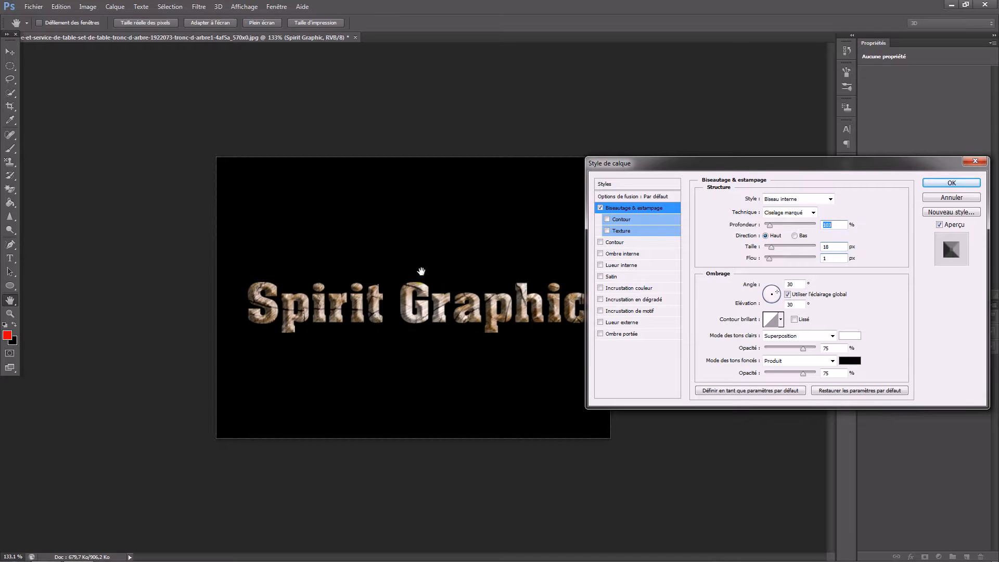
Enable the bevel's Contour option, try the various contour presets and settle on the fifth preset in the first row.
{"action": "left_click", "coordinate": [617, 222]}
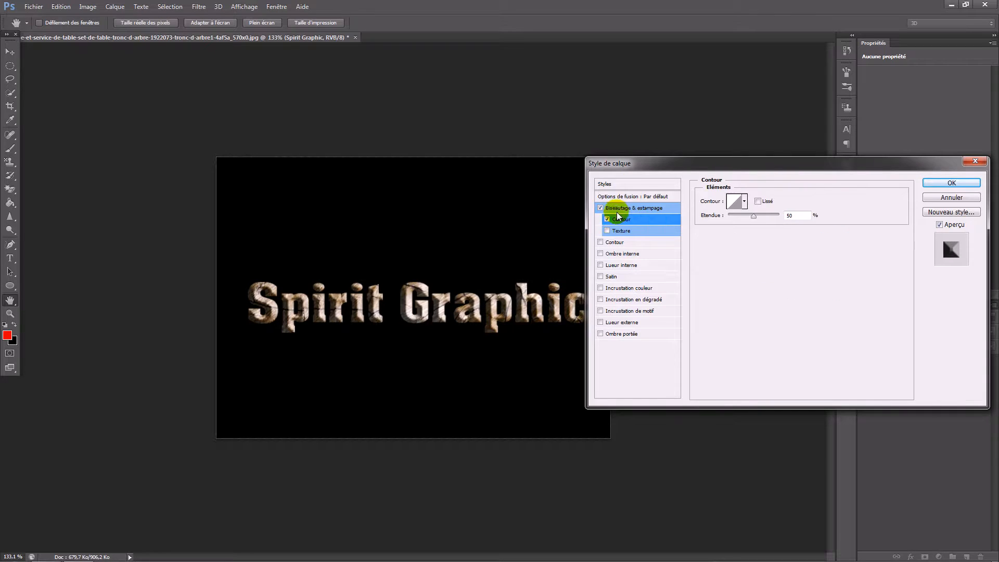
{"action": "left_click_drag", "start_coordinate": [658, 162], "coordinate": [710, 134]}
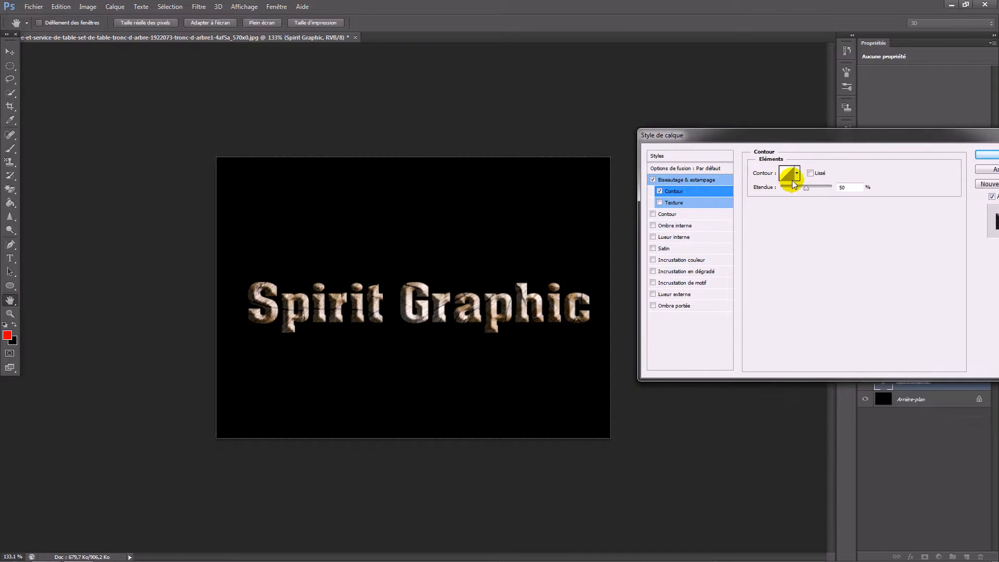
{"action": "left_click", "coordinate": [797, 174]}
{"action": "left_click", "coordinate": [755, 214]}
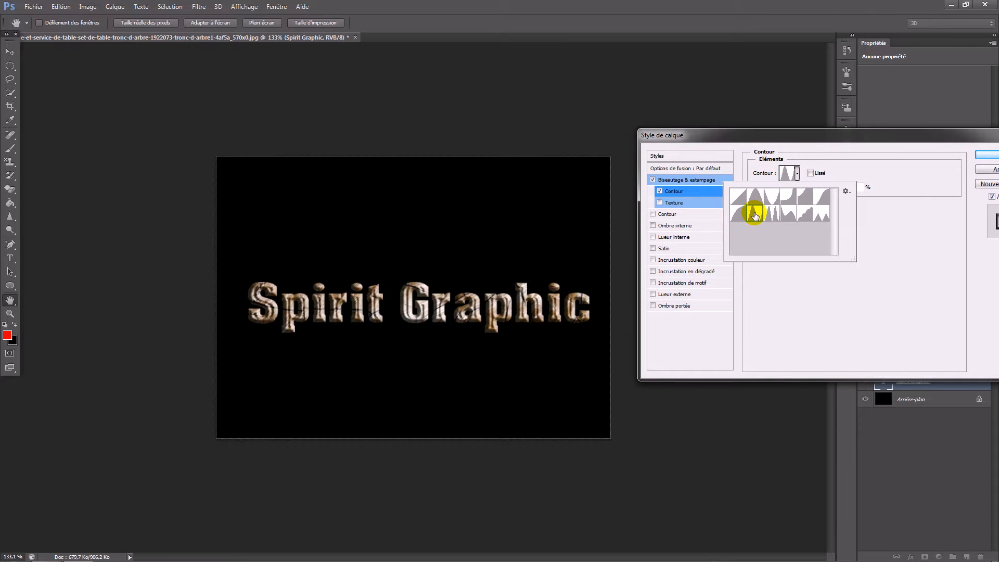
{"action": "left_click", "coordinate": [772, 217]}
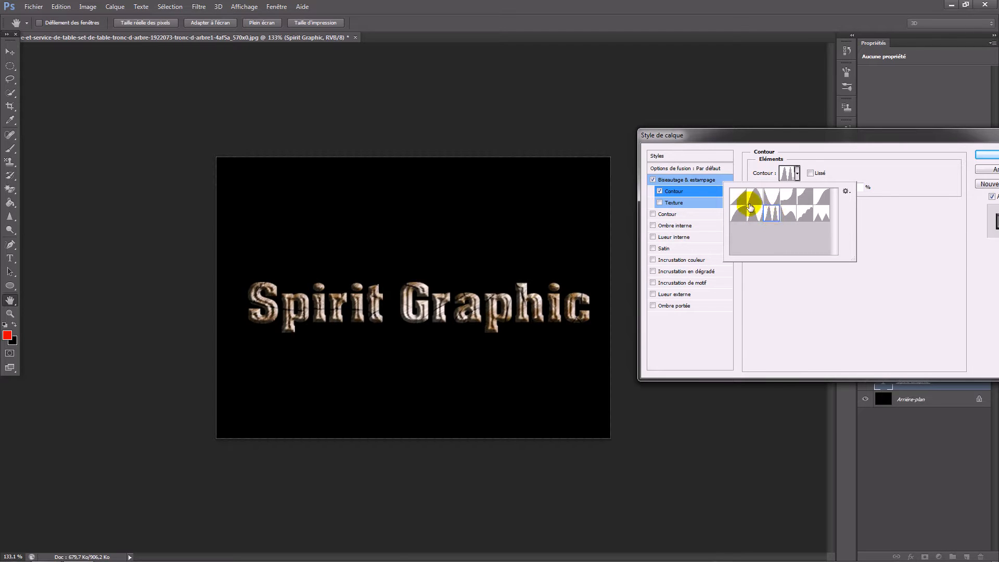
{"action": "left_click", "coordinate": [792, 213]}
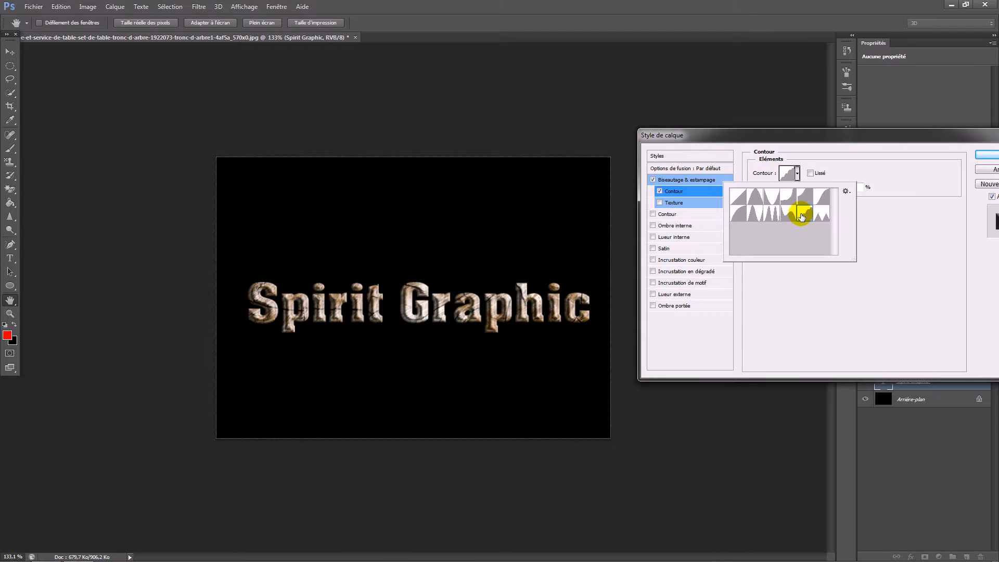
{"action": "left_click", "coordinate": [818, 218]}
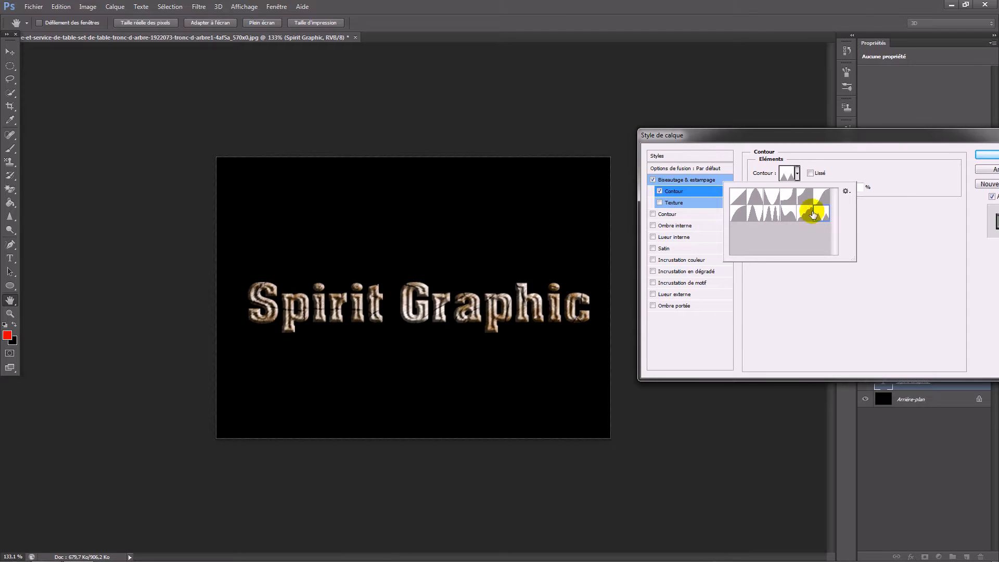
{"action": "left_click", "coordinate": [810, 202]}
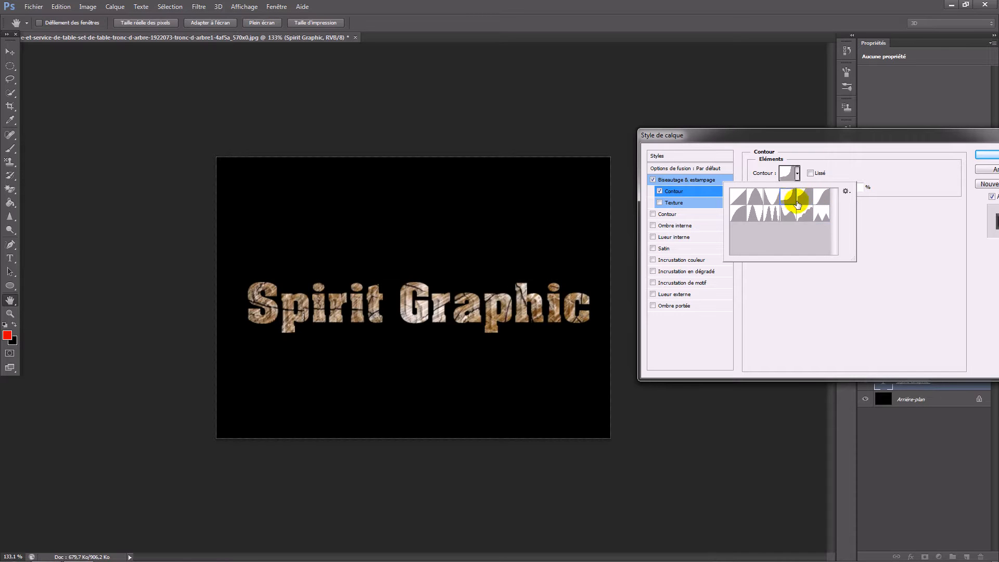
{"action": "left_click", "coordinate": [771, 198]}
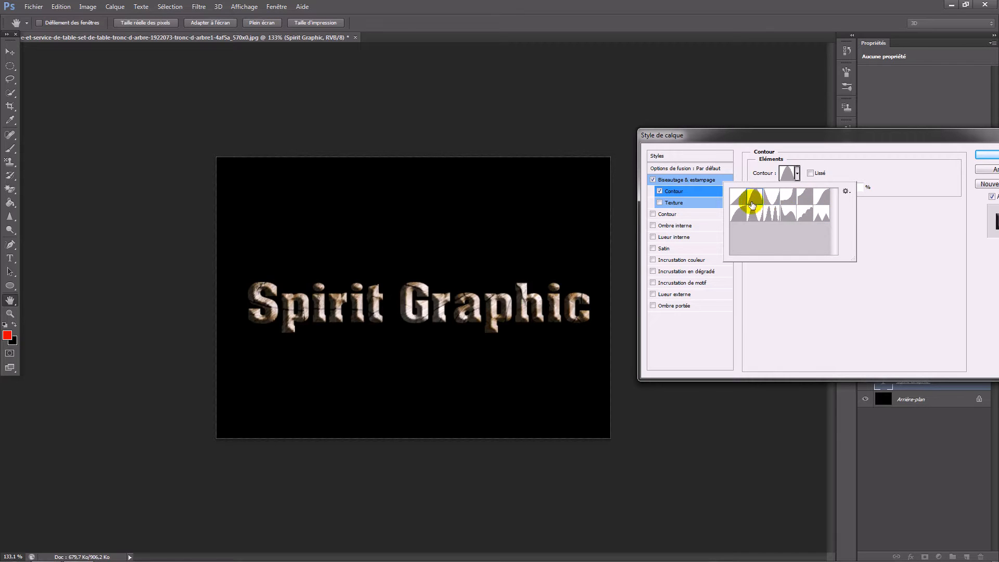
{"action": "left_click", "coordinate": [740, 215]}
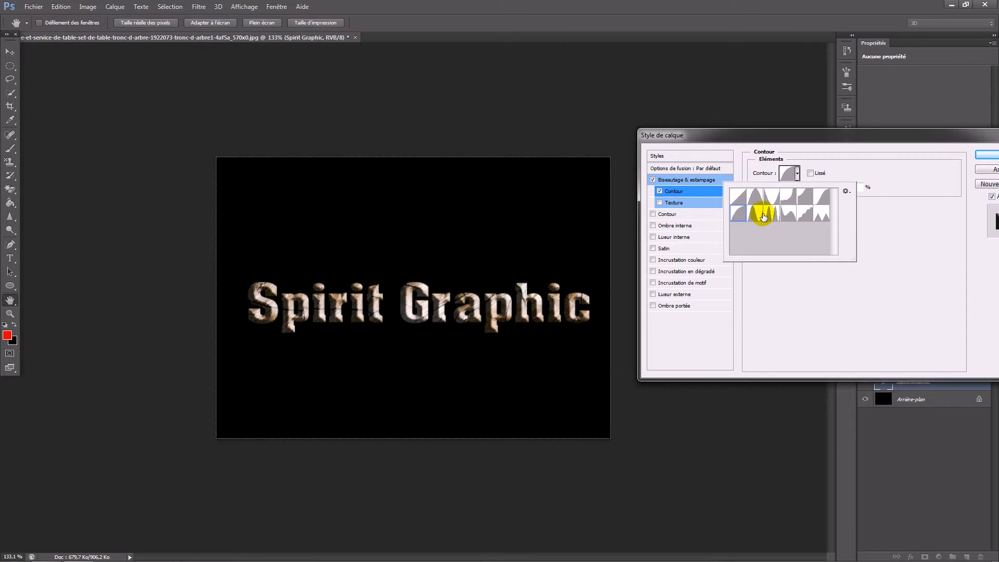
{"action": "left_click", "coordinate": [765, 215]}
{"action": "left_click", "coordinate": [782, 218]}
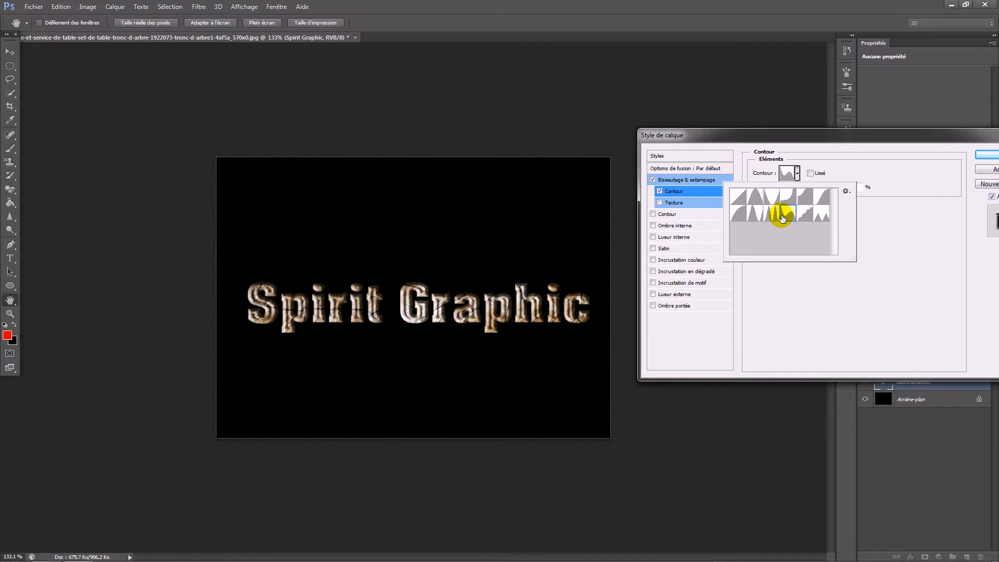
{"action": "left_click", "coordinate": [806, 218]}
{"action": "left_click", "coordinate": [820, 218]}
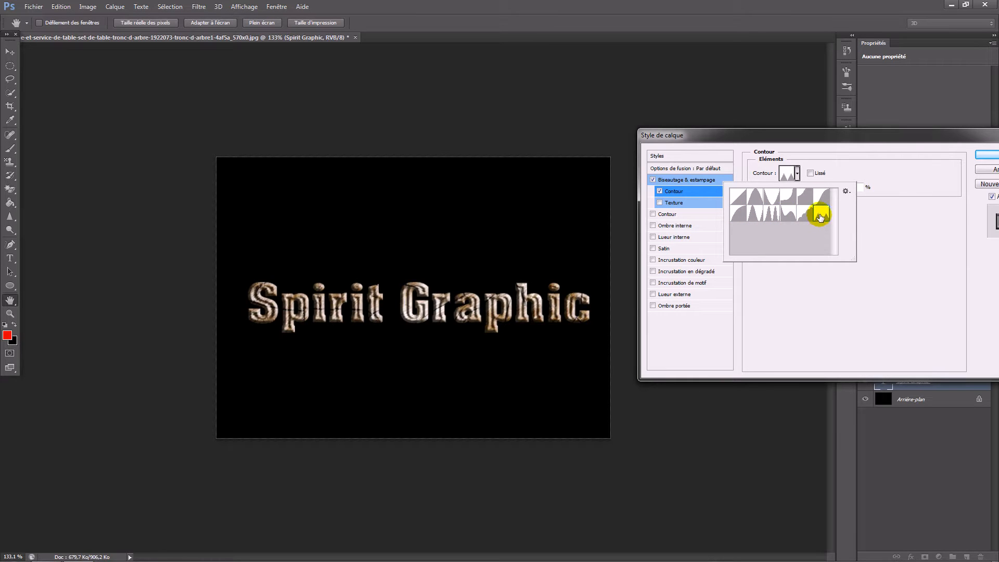
{"action": "left_click", "coordinate": [818, 202]}
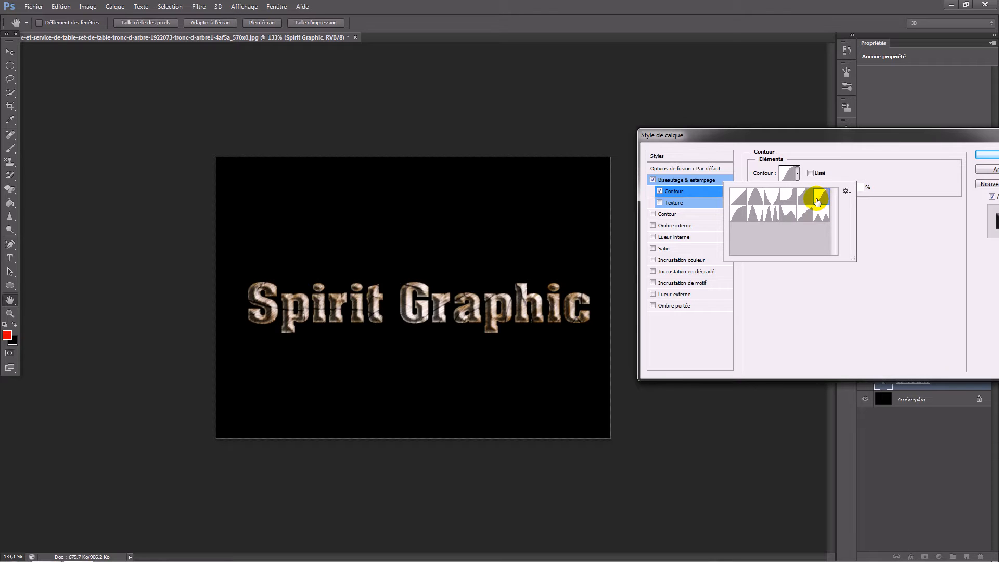
{"action": "left_click", "coordinate": [808, 204]}
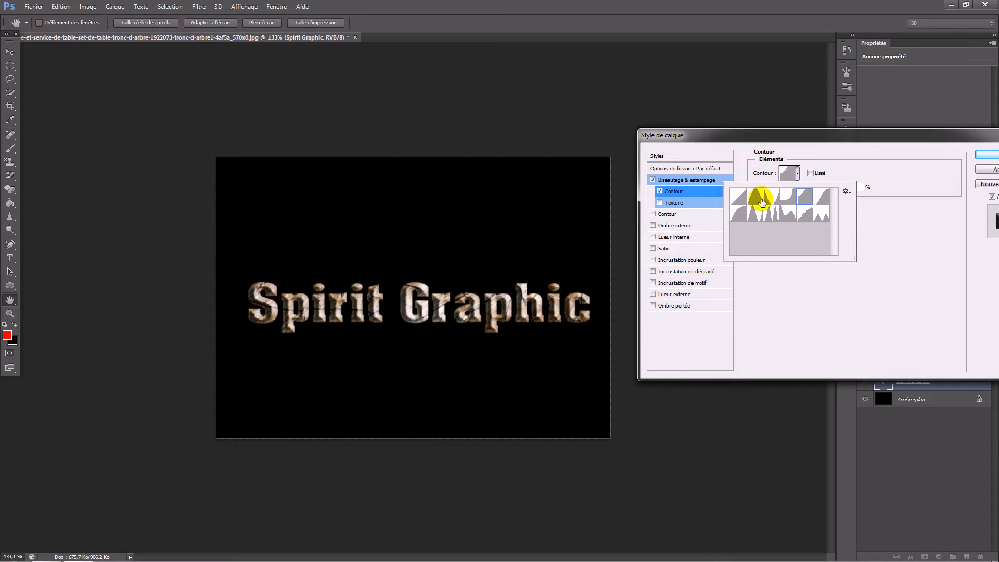
Reduce the bevel size to 9 px, increase its depth strongly and apply the layer style to the Spirit Graphic text.
{"action": "left_click", "coordinate": [672, 180]}
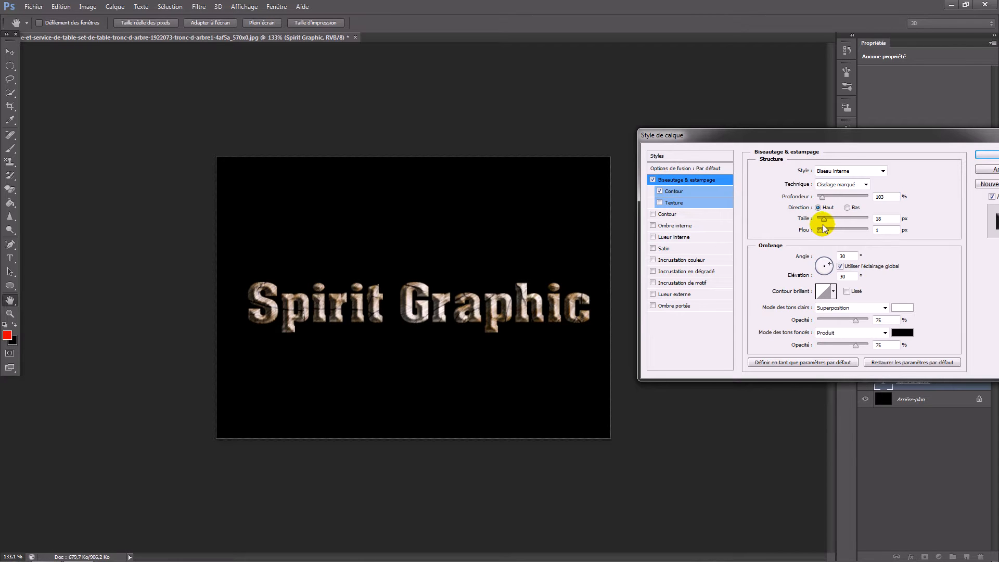
{"action": "left_click_drag", "start_coordinate": [826, 219], "coordinate": [842, 201]}
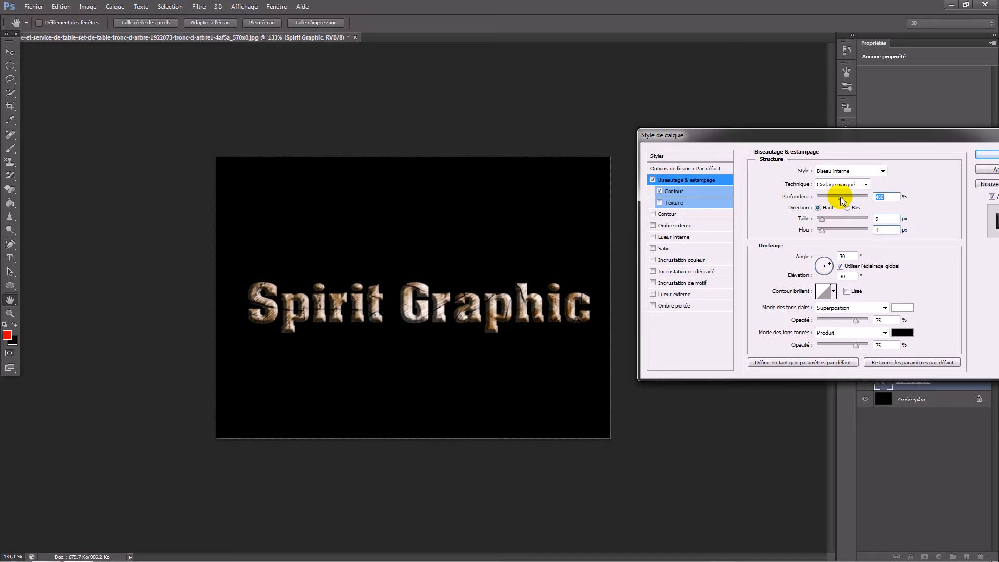
{"action": "left_click_drag", "start_coordinate": [915, 142], "coordinate": [800, 166]}
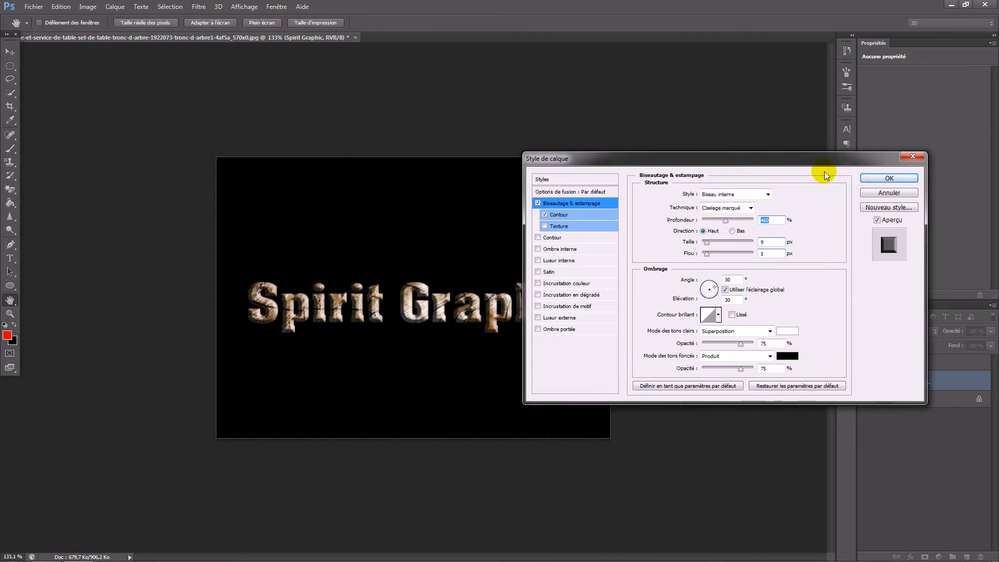
{"action": "left_click", "coordinate": [868, 179]}
{"action": "scroll", "coordinate": [435, 271], "scroll_direction": "up", "scroll_amount": 4}
{"action": "scroll", "coordinate": [473, 400], "scroll_direction": "down", "scroll_amount": 8}
{"action": "scroll", "coordinate": [508, 406], "scroll_direction": "up", "scroll_amount": 1}
{"action": "scroll", "coordinate": [507, 406], "scroll_direction": "down", "scroll_amount": 2}
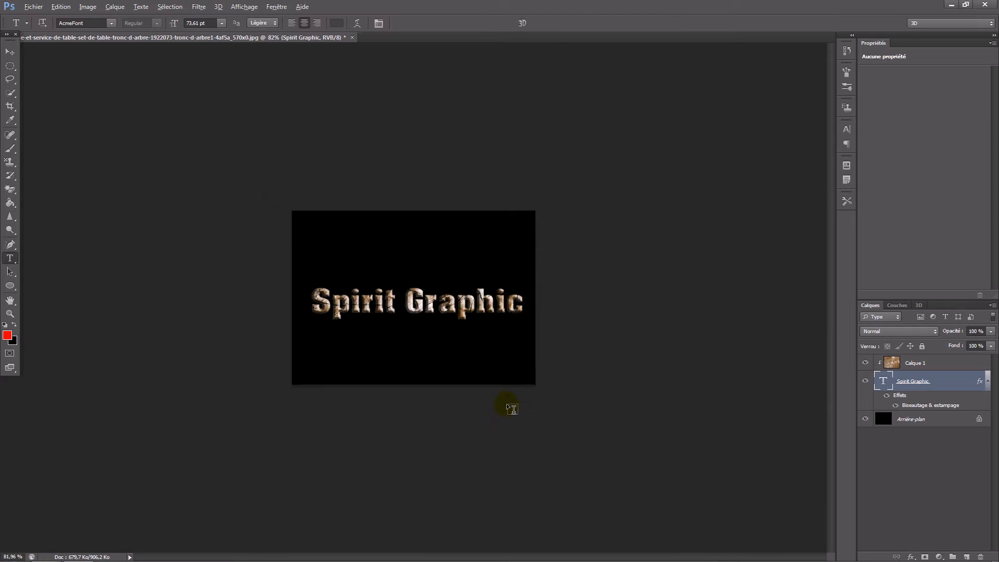
{"action": "scroll", "coordinate": [512, 410], "scroll_direction": "up", "scroll_amount": 3}
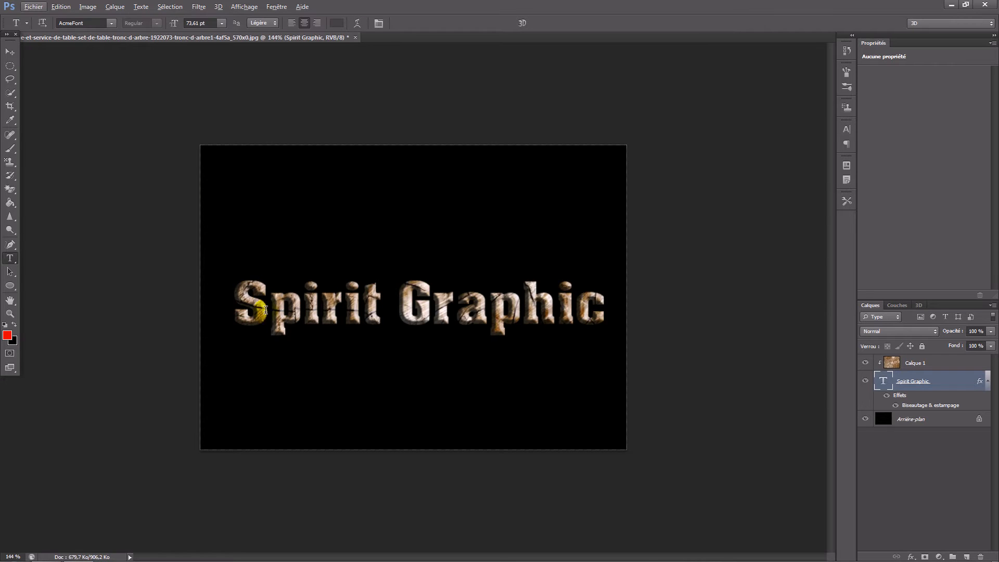
Add a second text reading "djdjjd" below Spirit Graphic and move its layer above Calque 1.
{"action": "left_click", "coordinate": [254, 388]}
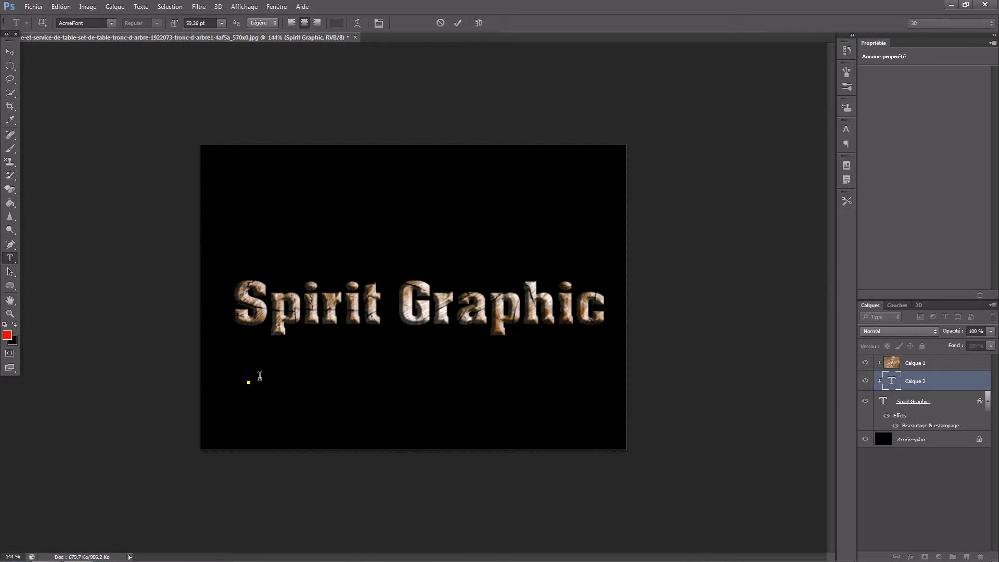
{"action": "type", "text": "sdfsdf"}
{"action": "left_click", "coordinate": [911, 382]}
{"action": "left_click_drag", "start_coordinate": [916, 380], "coordinate": [922, 367]}
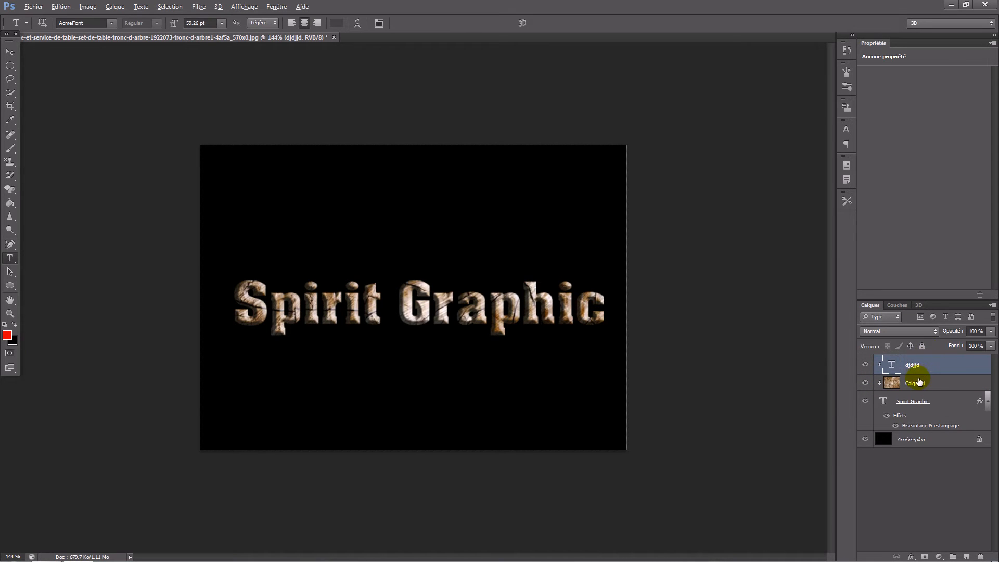
Release the djdjjd layer from the clipping mask and move its text to the centre beneath Spirit Graphic.
{"action": "left_click", "coordinate": [921, 373], "text": "alt"}
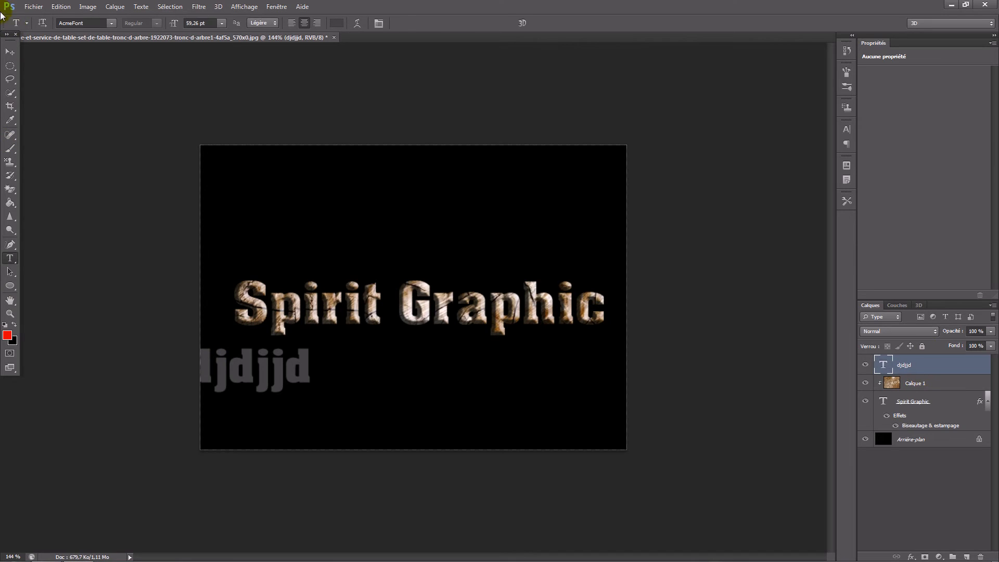
{"action": "left_click", "coordinate": [10, 51]}
{"action": "left_click_drag", "start_coordinate": [256, 369], "coordinate": [425, 394]}
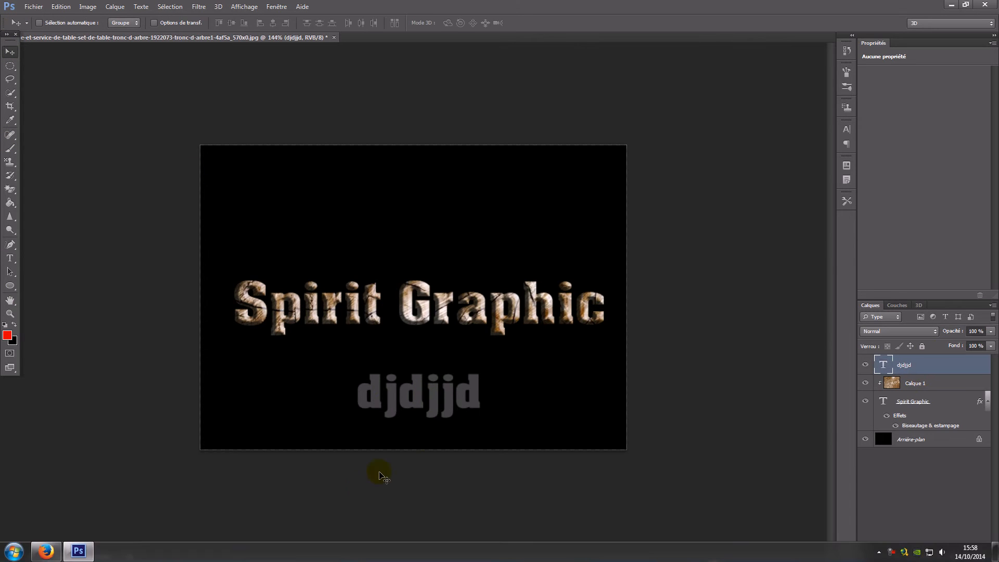